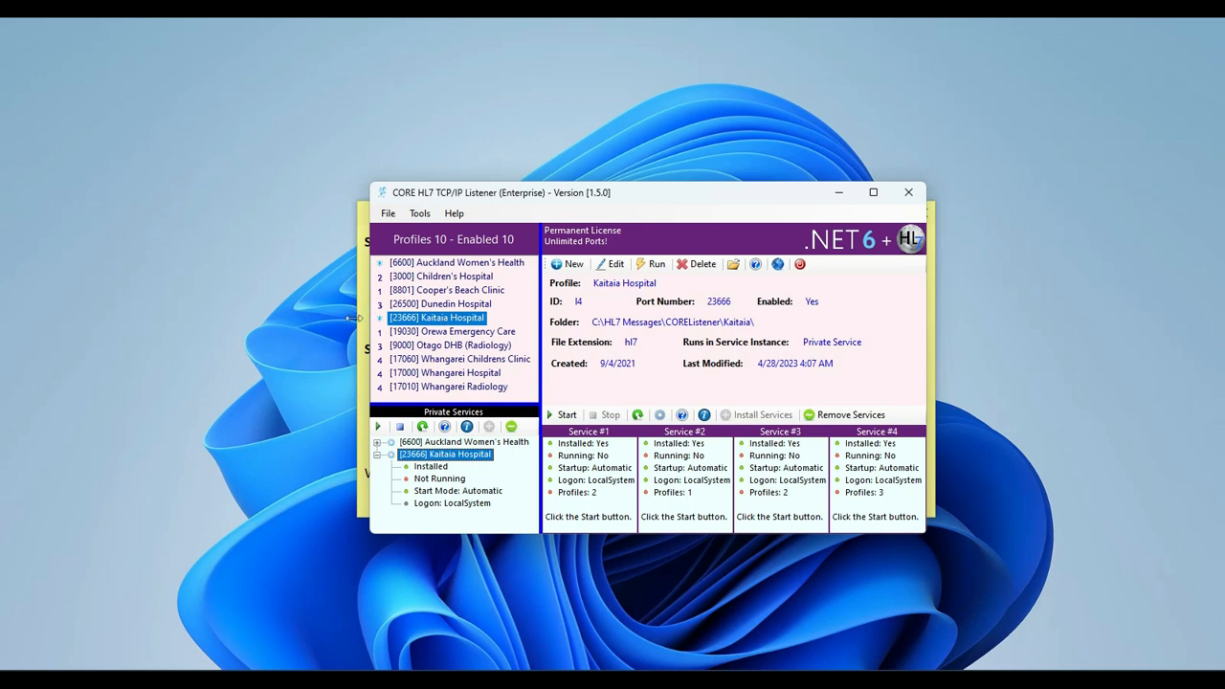
# Minimize the listener window and read the two scenarios in the Our Working Scenarios note.
pyautogui.click(840, 194)
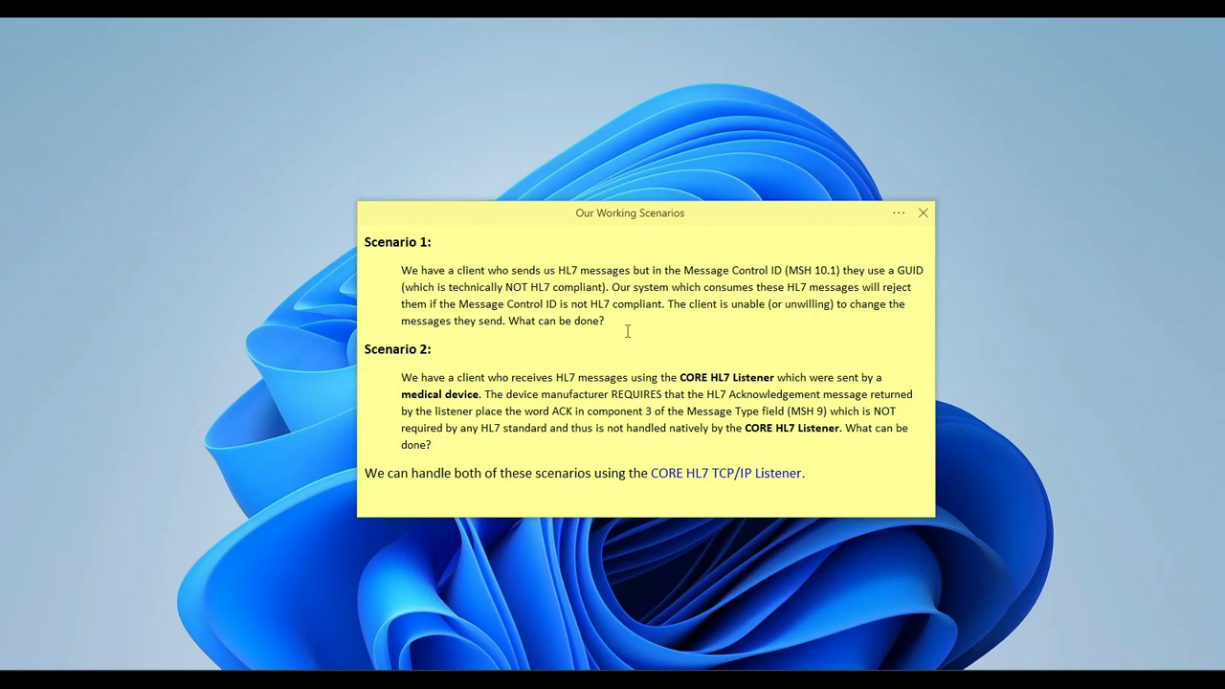
# Bring back the CORE HL7 TCP/IP Listener and stop the private service of the Kaitaia Hospital profile.
pyautogui.moveTo(782, 680)
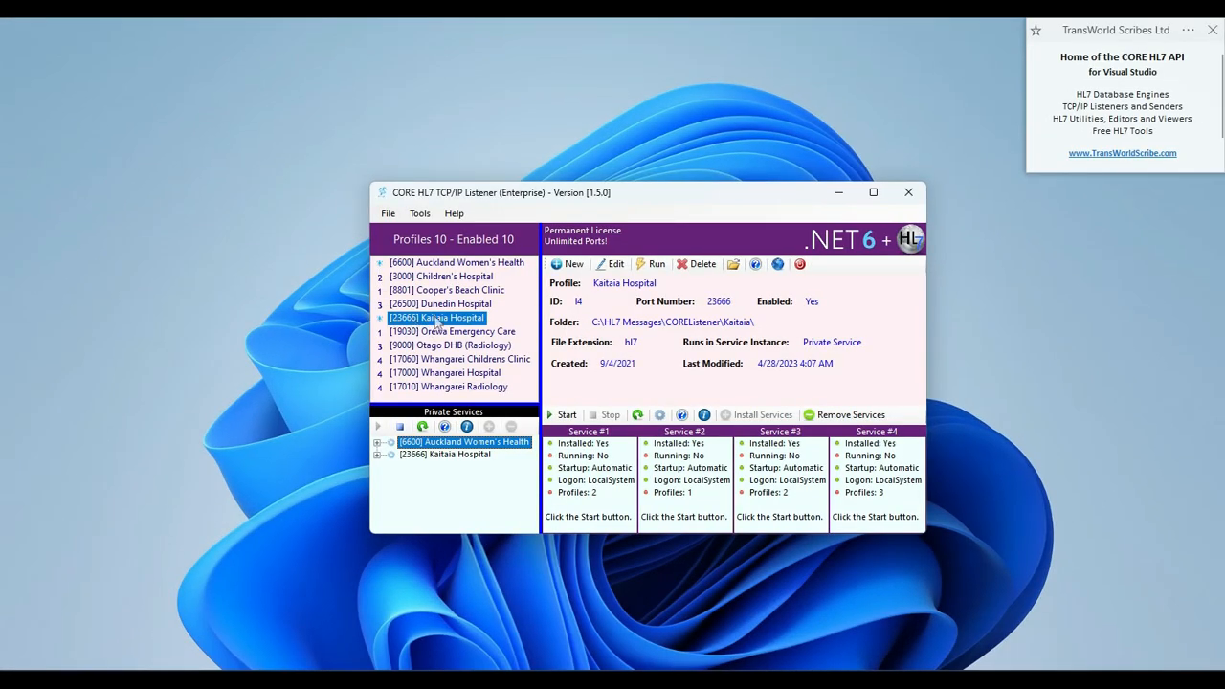
pyautogui.click(433, 455)
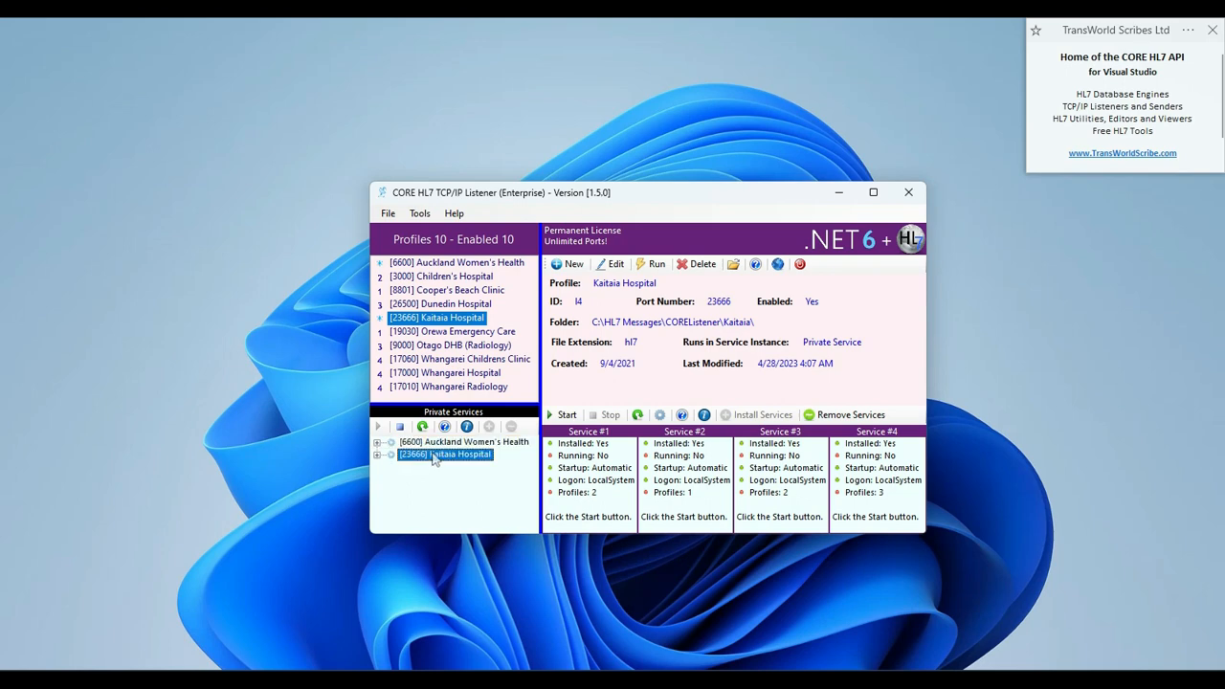
pyautogui.doubleClick(433, 459)
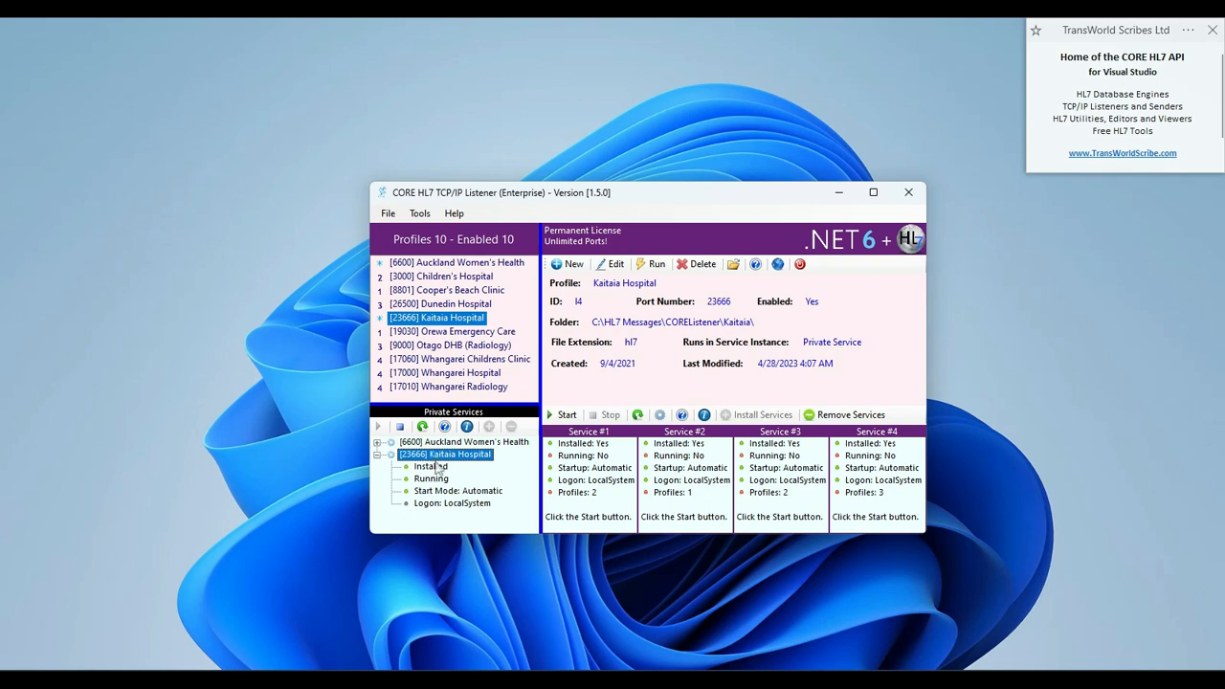
pyautogui.rightClick(440, 462)
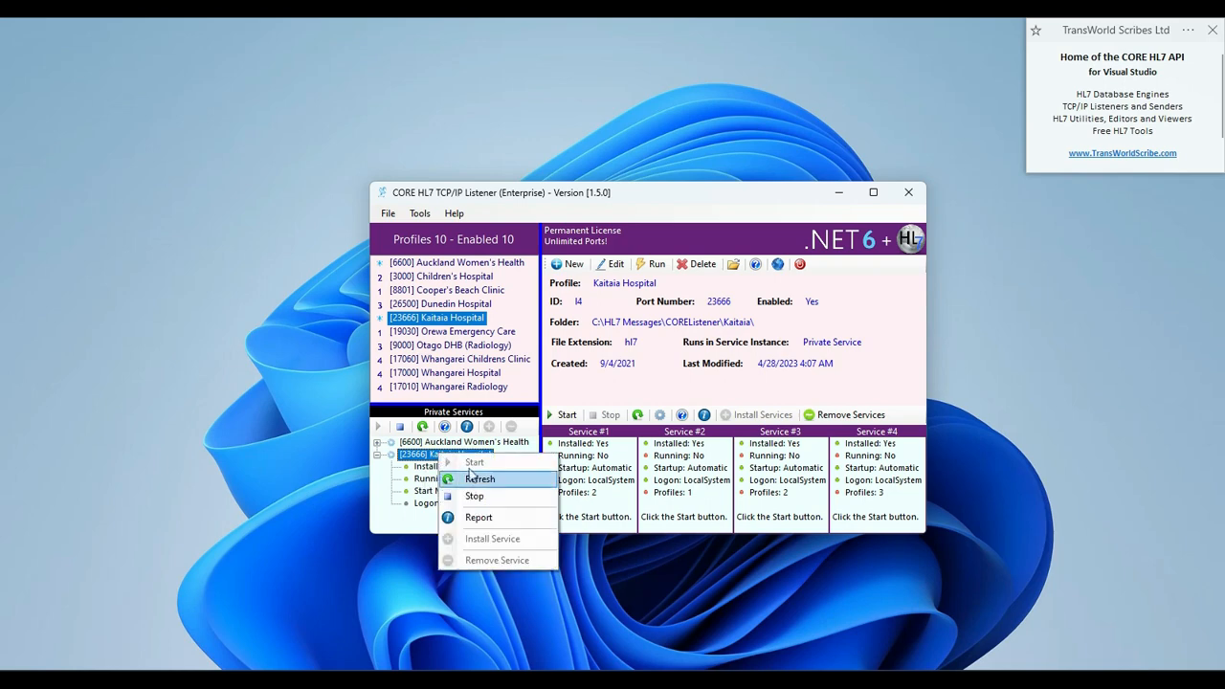
pyautogui.click(471, 495)
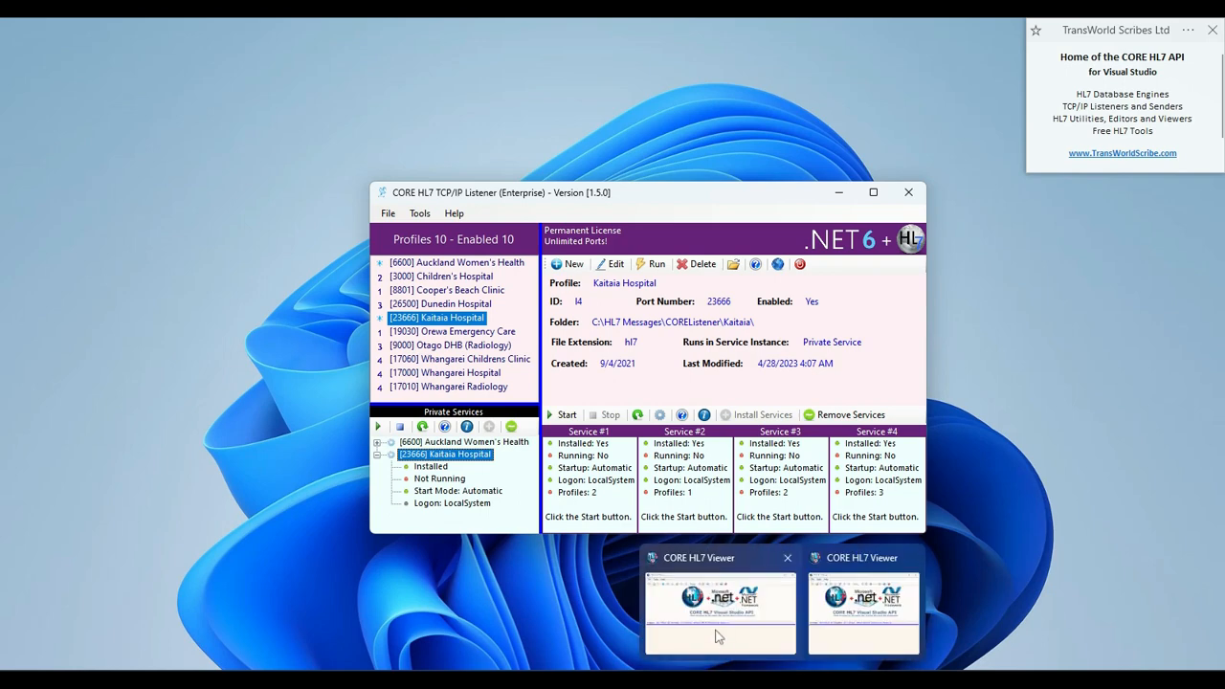
# Switch to the CORE HL7 Viewer and load the recent file DemoMessages.hl7 into the message store.
pyautogui.click(862, 632)
pyautogui.click(250, 138)
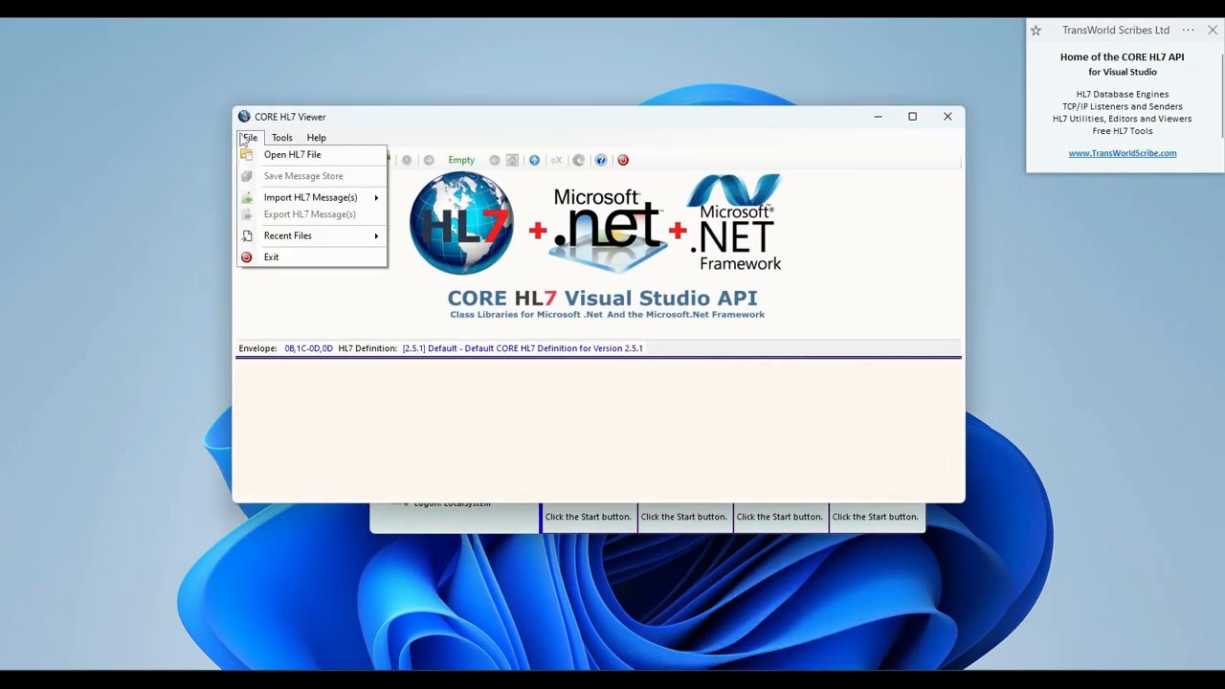
pyautogui.moveTo(271, 240)
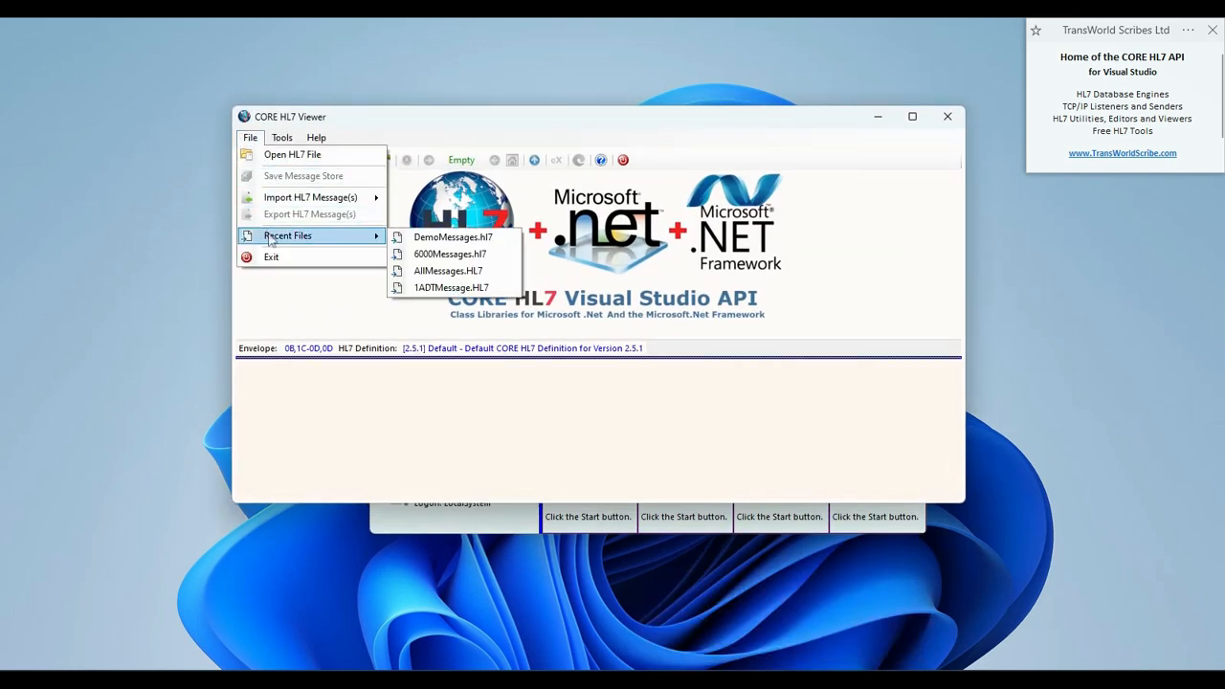
pyautogui.click(423, 239)
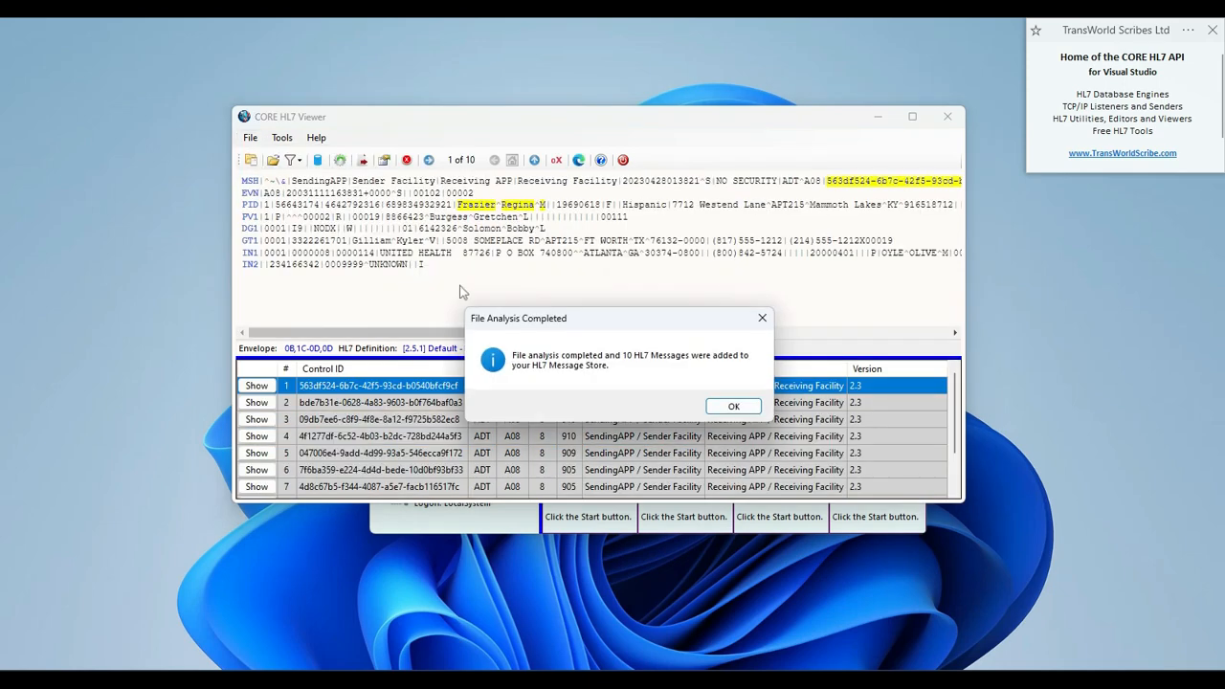
pyautogui.click(731, 405)
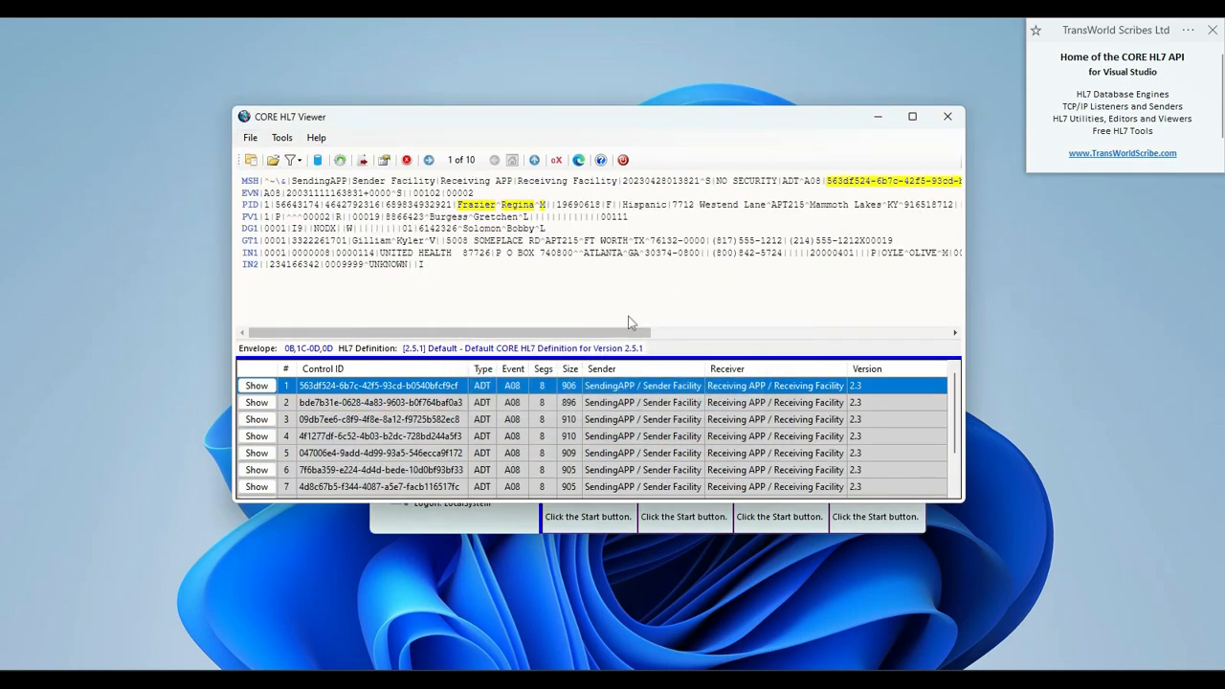
# Examine the message control ID in the first message's MSH segment and minimize the viewer.
pyautogui.moveTo(633, 332); pyautogui.dragTo(702, 332)
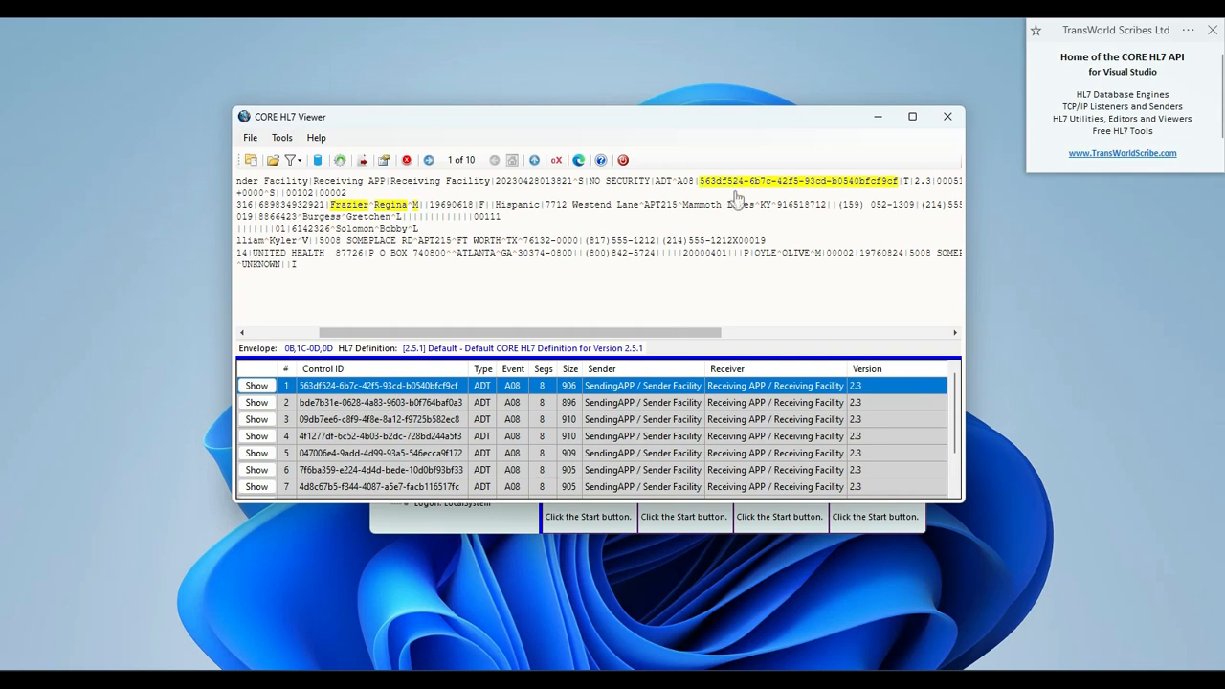
pyautogui.moveTo(667, 333); pyautogui.dragTo(478, 337)
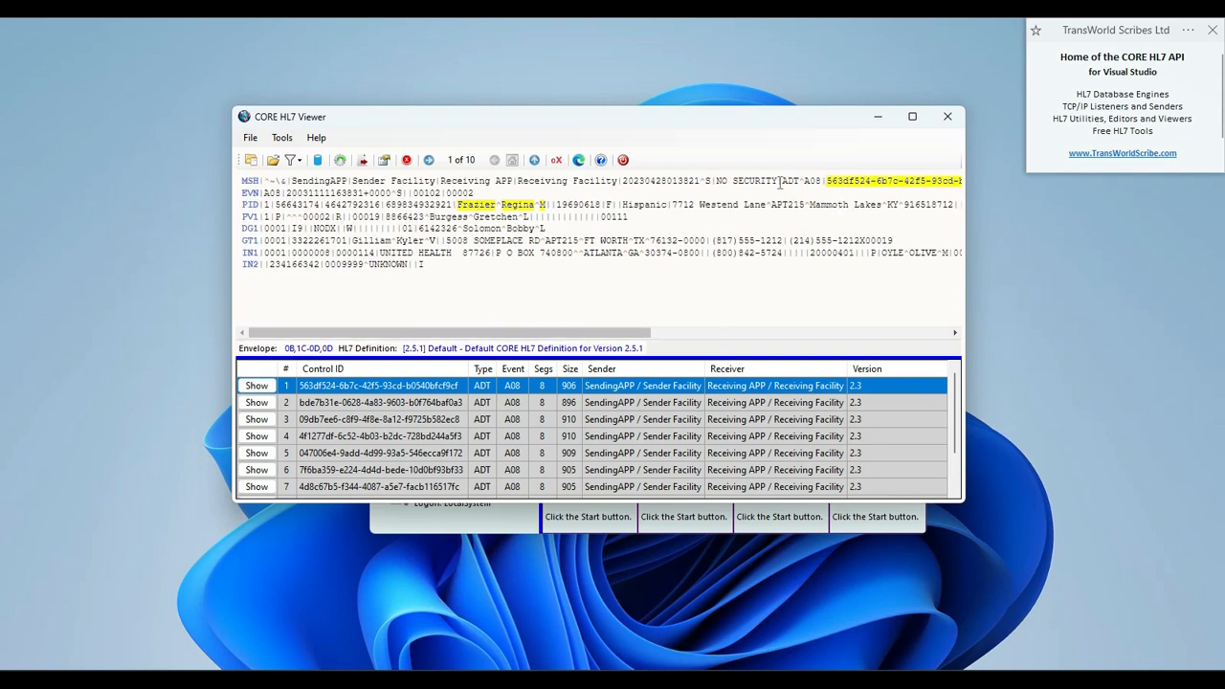
pyautogui.click(875, 118)
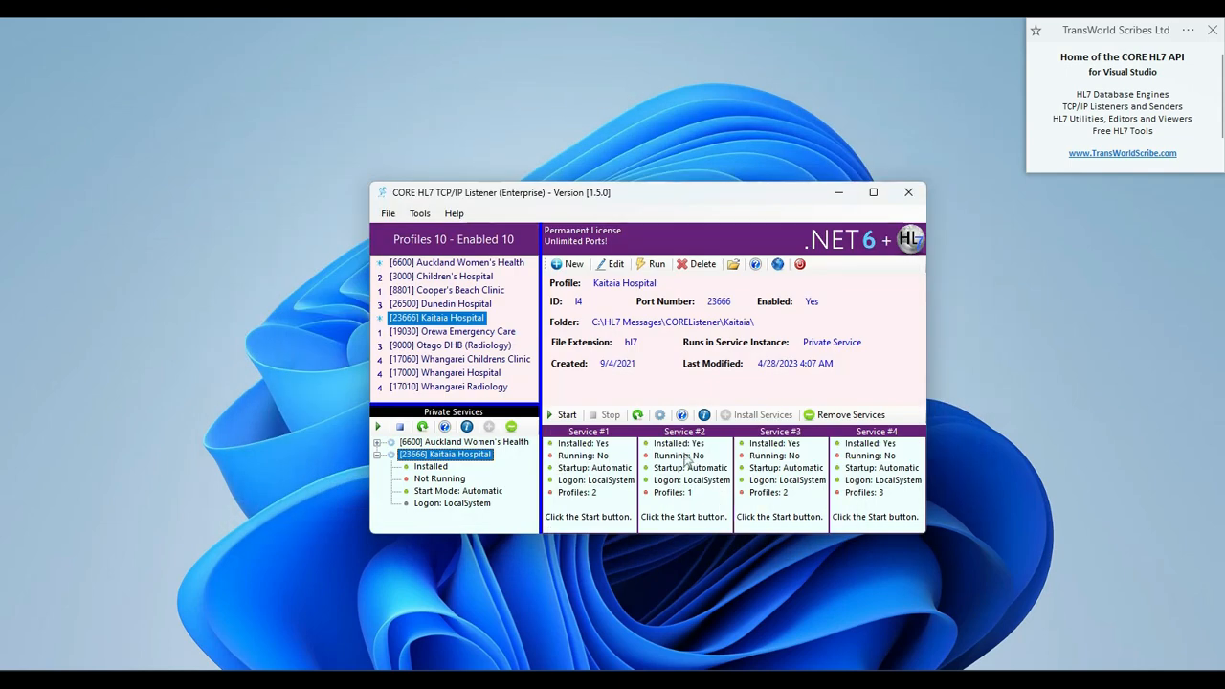
# Switch to the UltraPort Ad Hoc HL7 TCP/IP Sender and check which HL7 data file is set for sending.
pyautogui.click(816, 681)
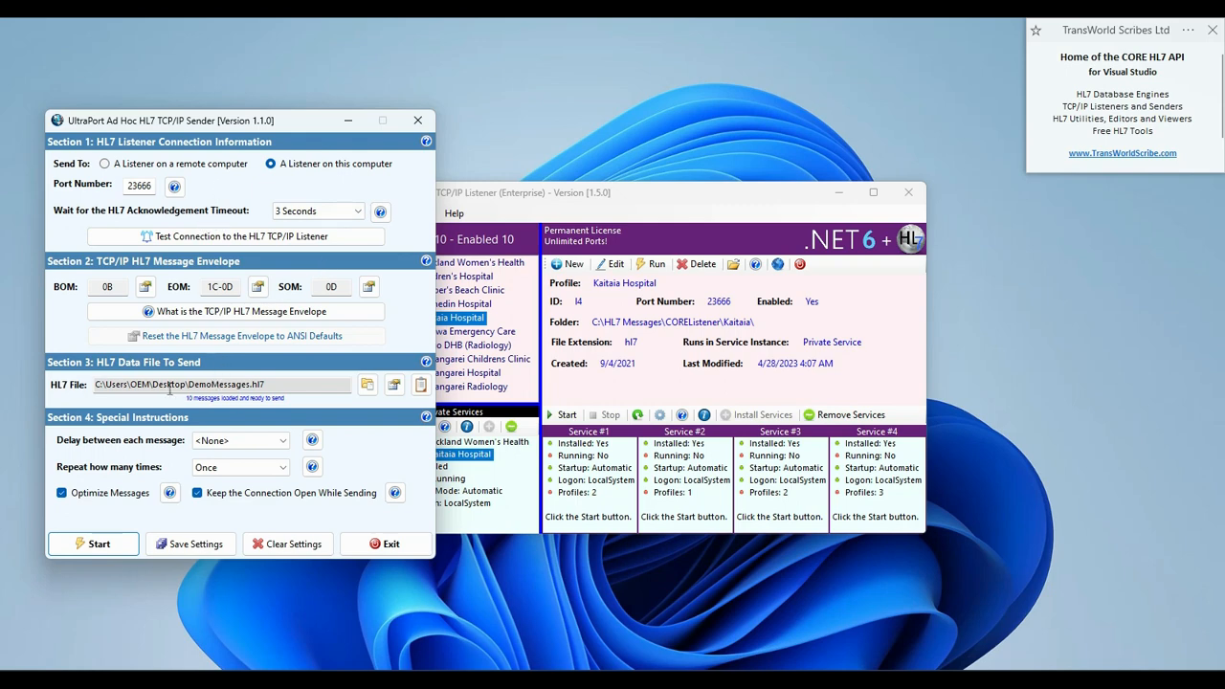
pyautogui.moveTo(283, 385); pyautogui.dragTo(65, 383)
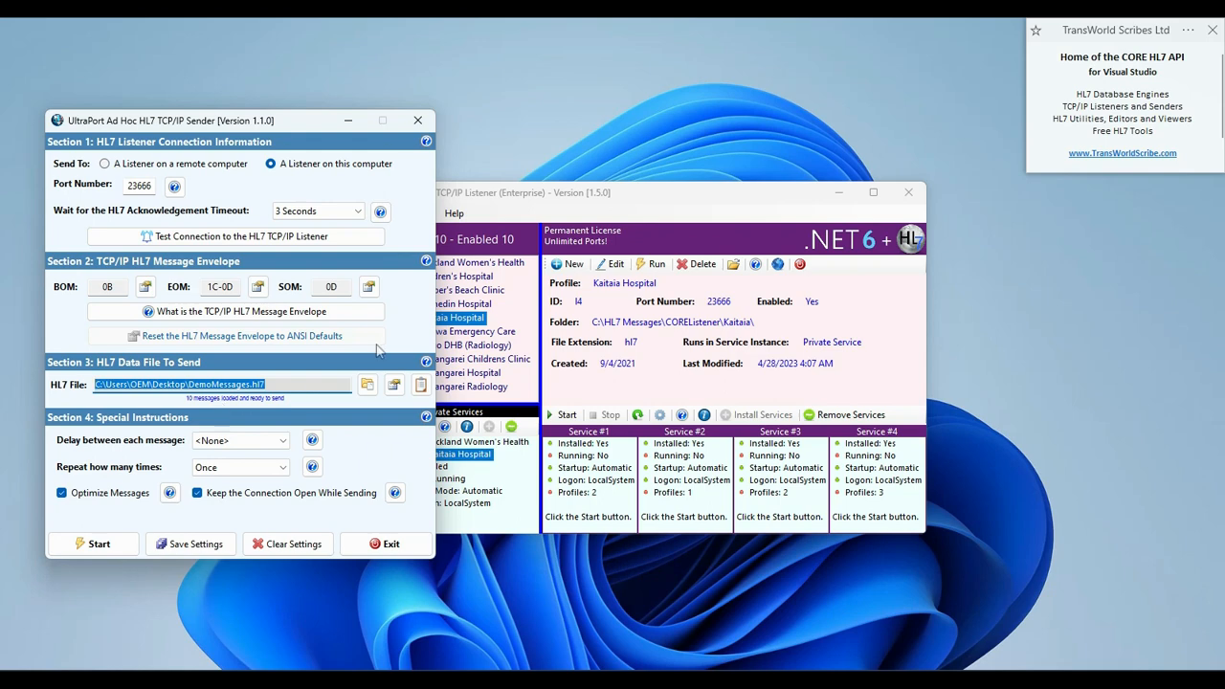
# Open the Kaitaia Hospital listener profile for editing and enable transforming the message or acknowledgement in its advanced settings.
pyautogui.click(531, 204)
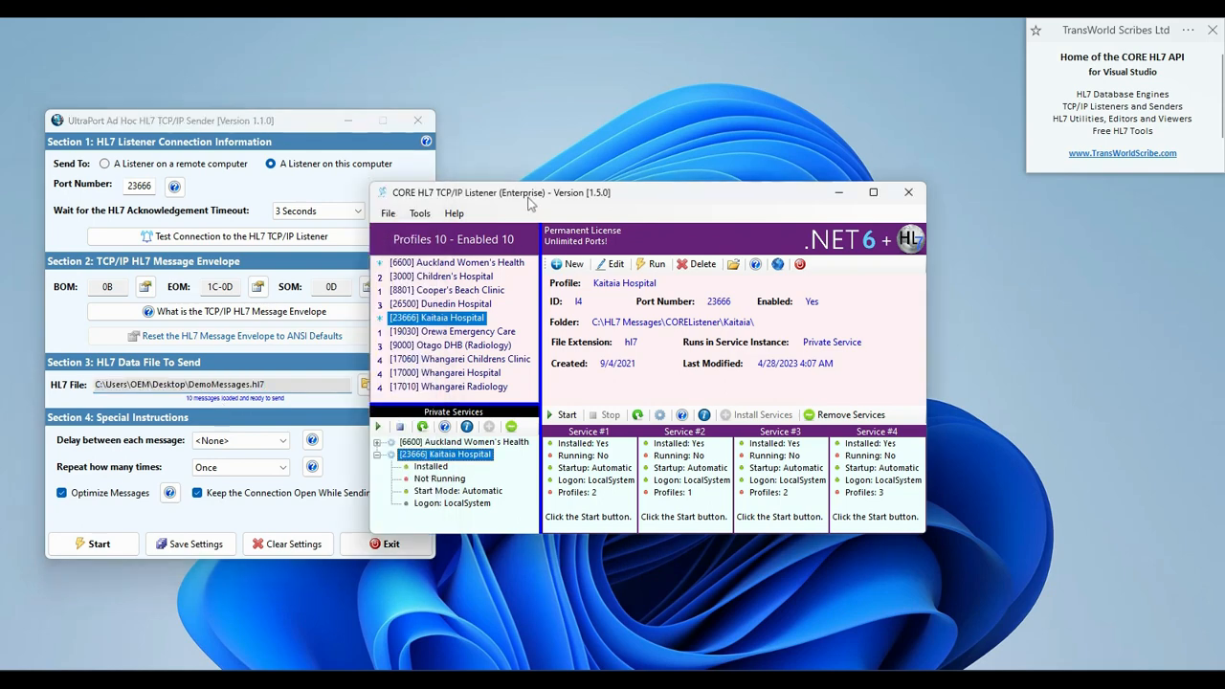
pyautogui.moveTo(531, 203); pyautogui.dragTo(550, 189)
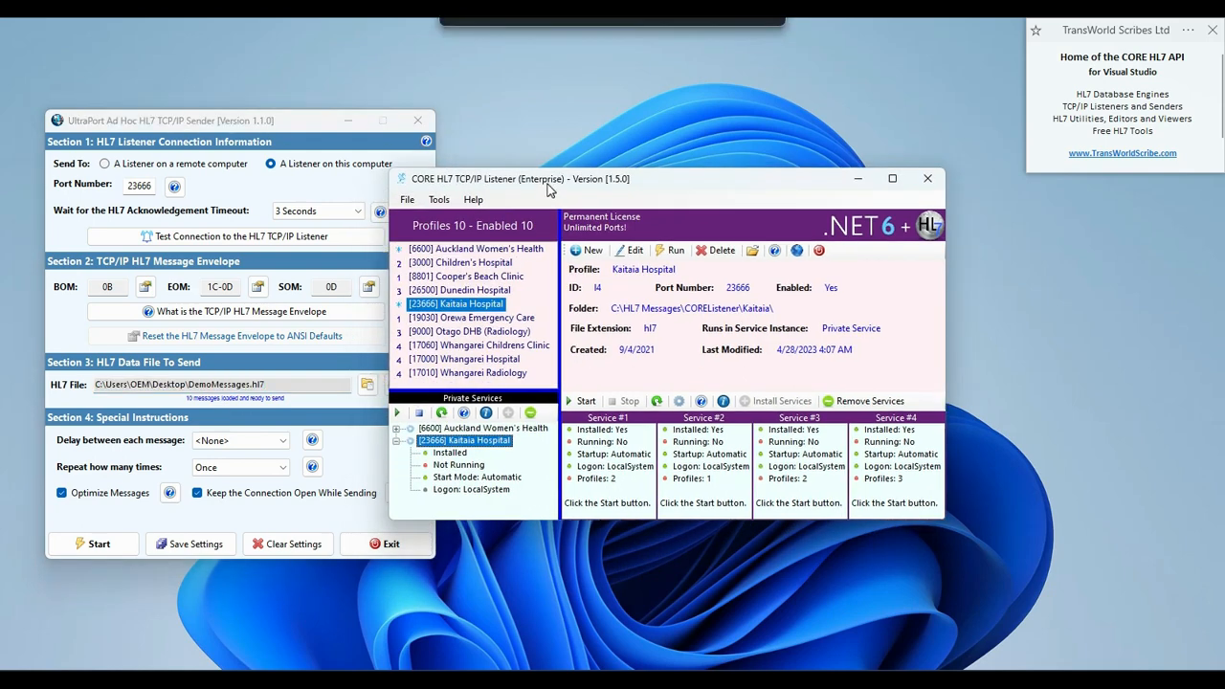
pyautogui.click(459, 308)
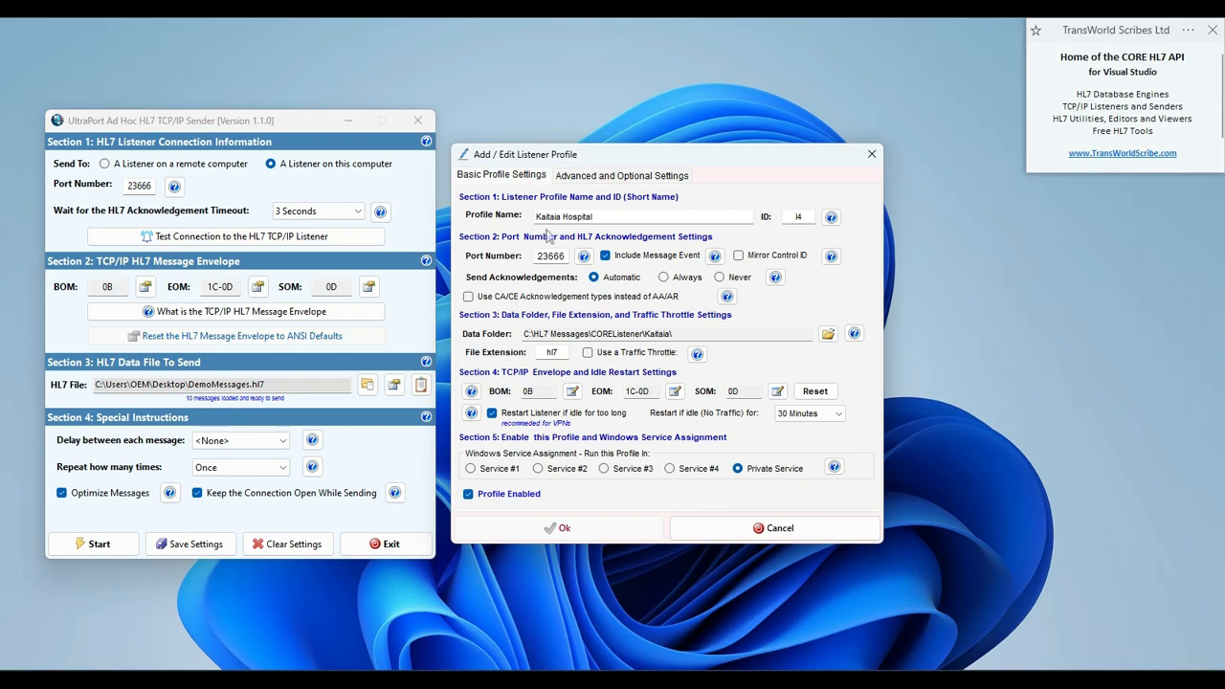
pyautogui.click(587, 179)
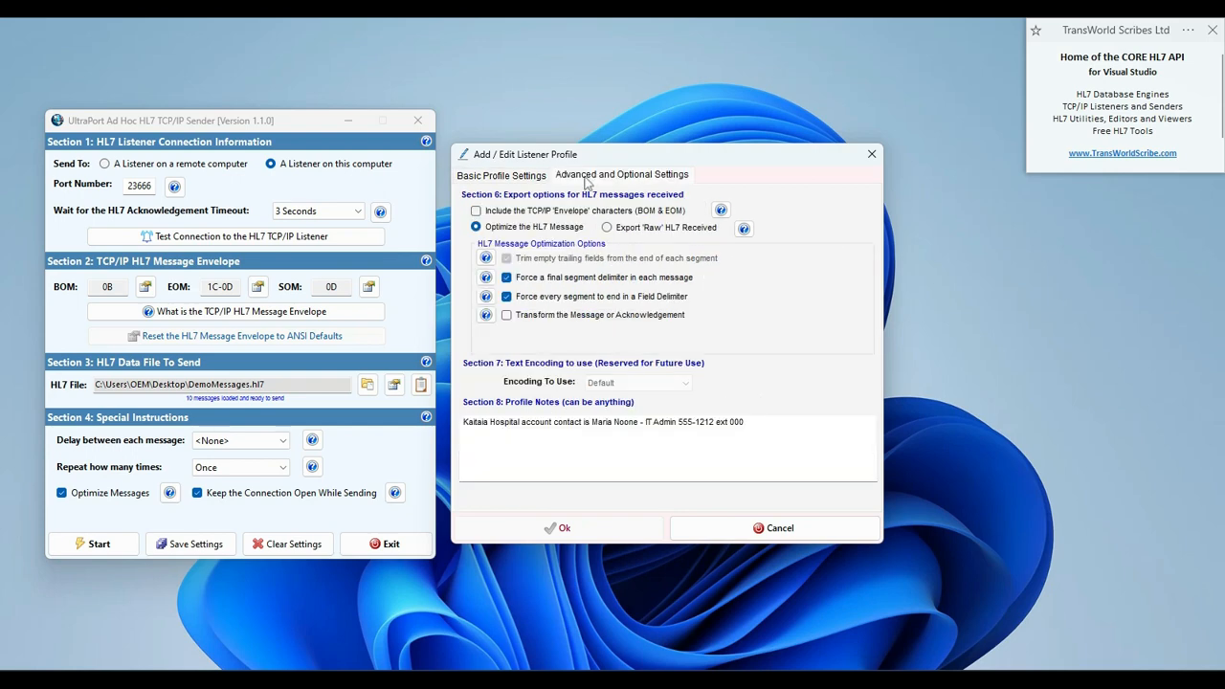
pyautogui.click(507, 317)
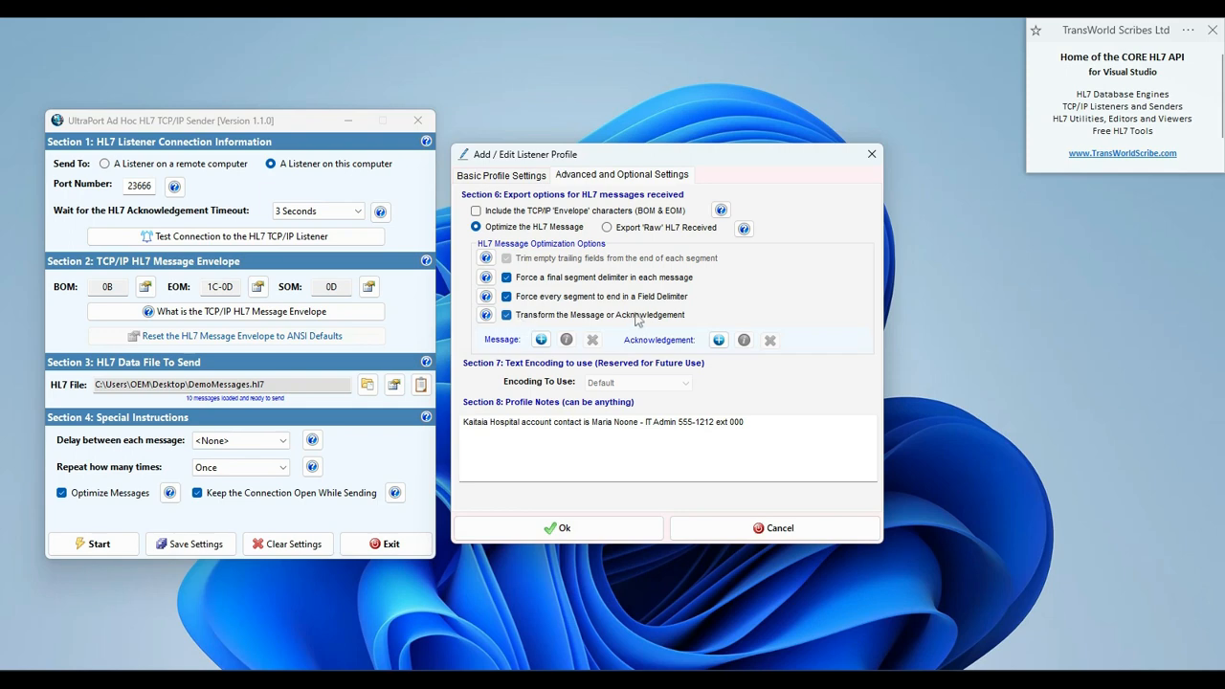
# Create a new message transformation instruction targeting segment MSH, field 10, component 1, subcomponent 0.
pyautogui.click(541, 340)
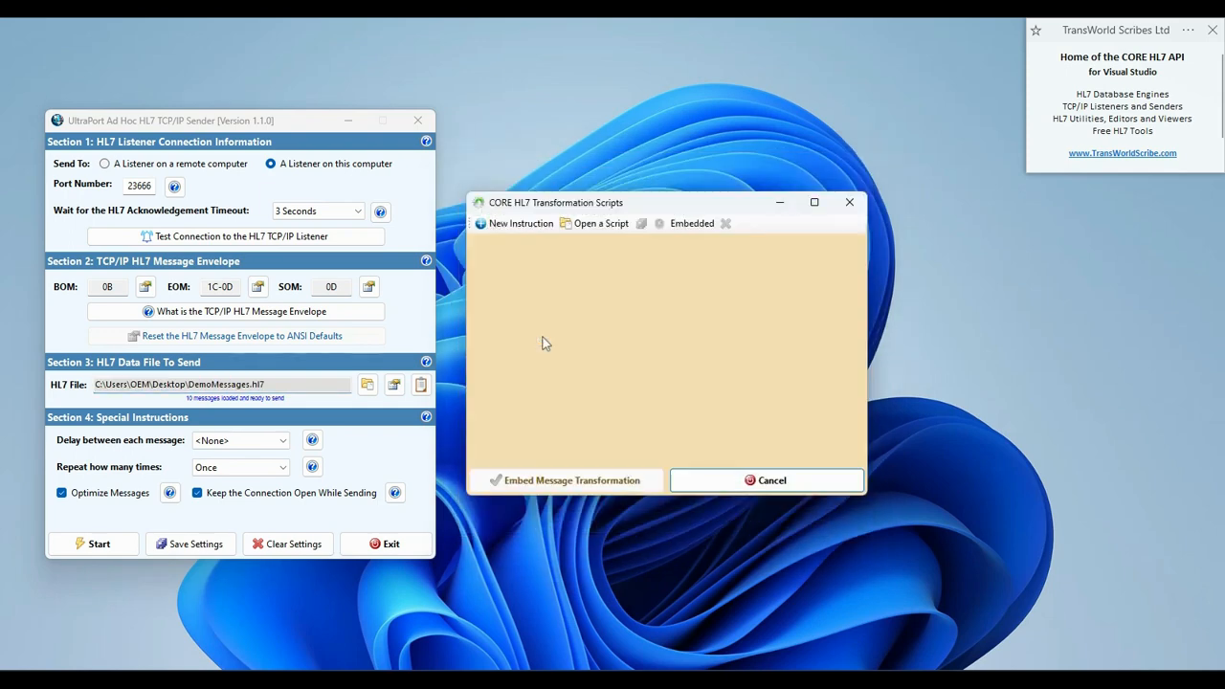
pyautogui.click(525, 224)
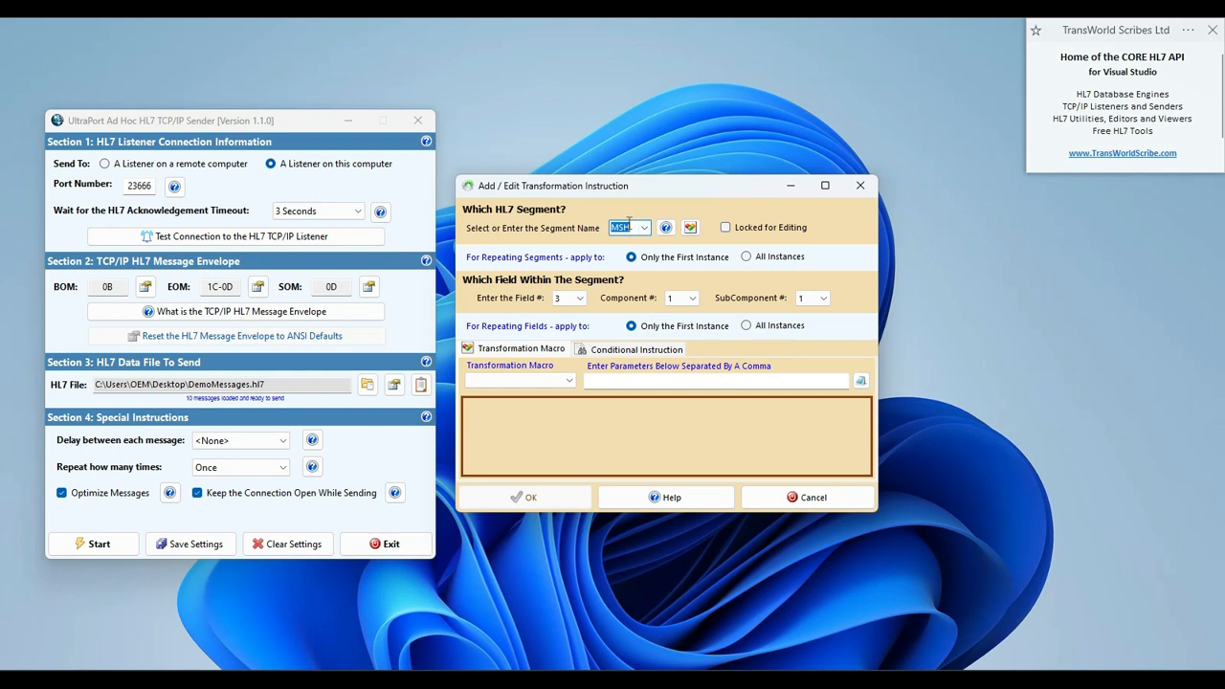
pyautogui.click(579, 298)
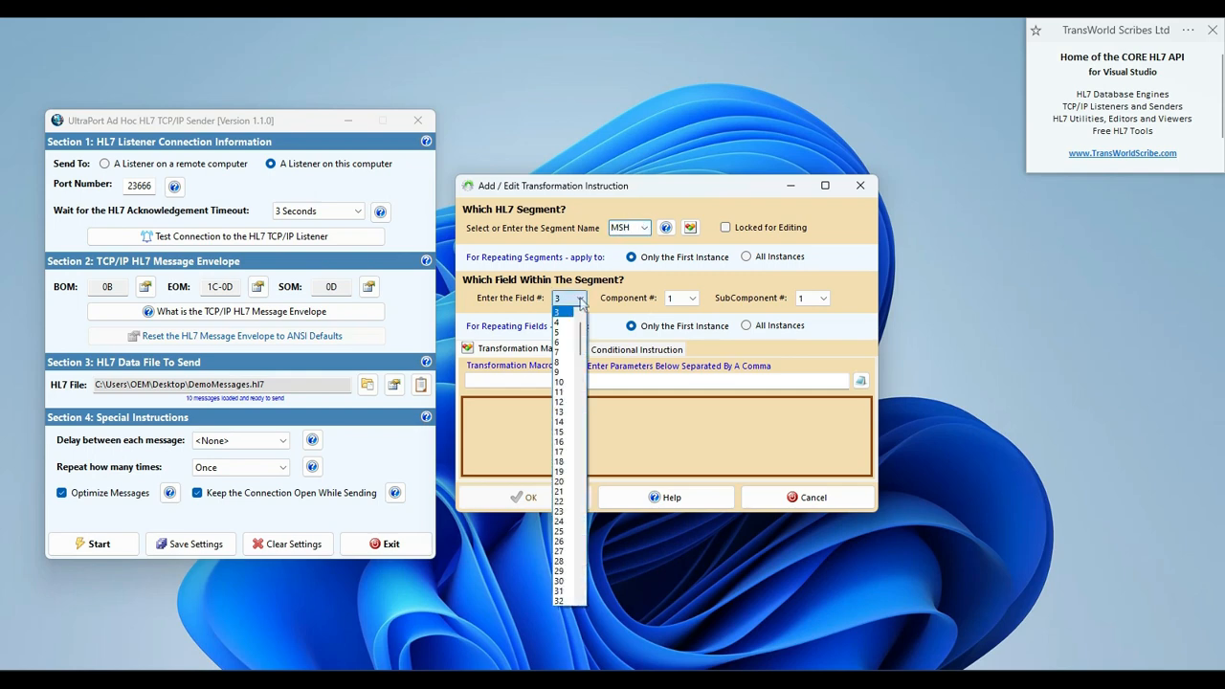
pyautogui.click(564, 383)
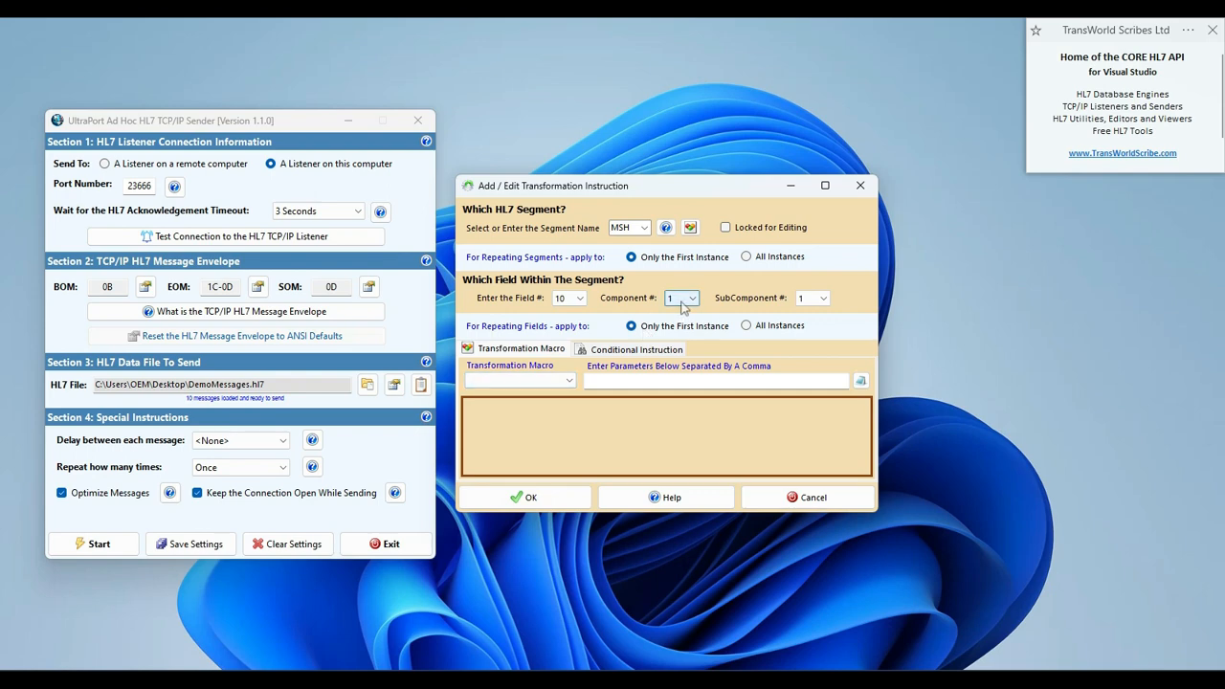
pyautogui.click(823, 300)
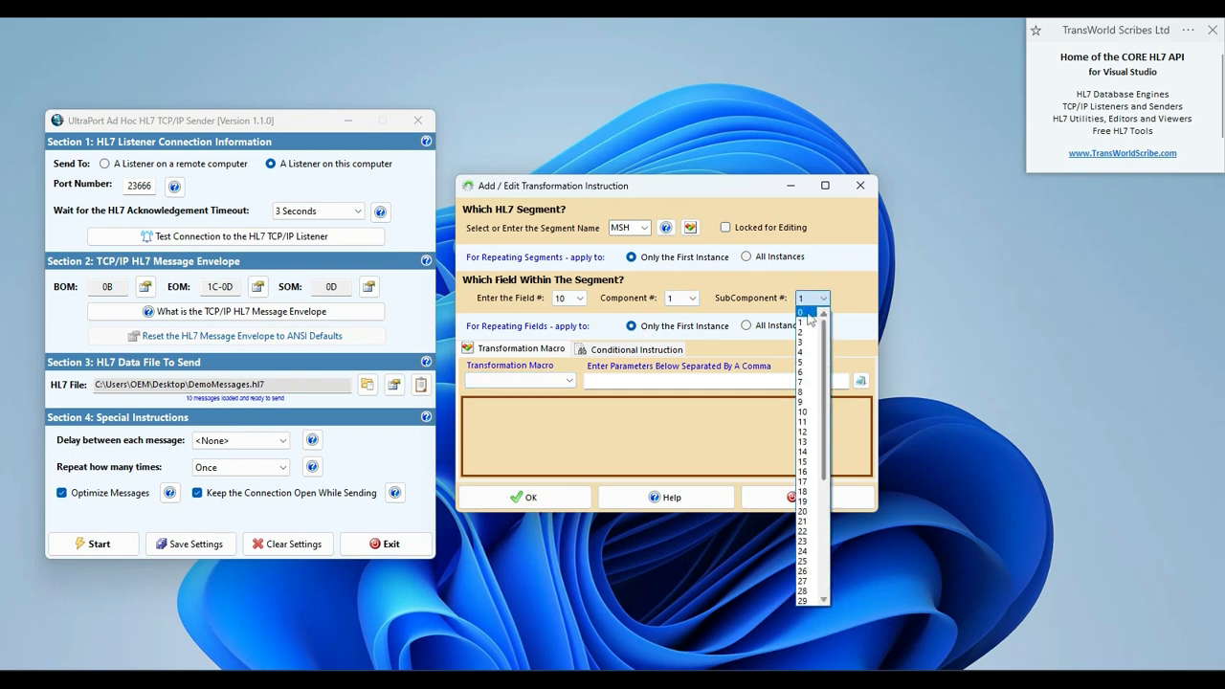
pyautogui.click(807, 313)
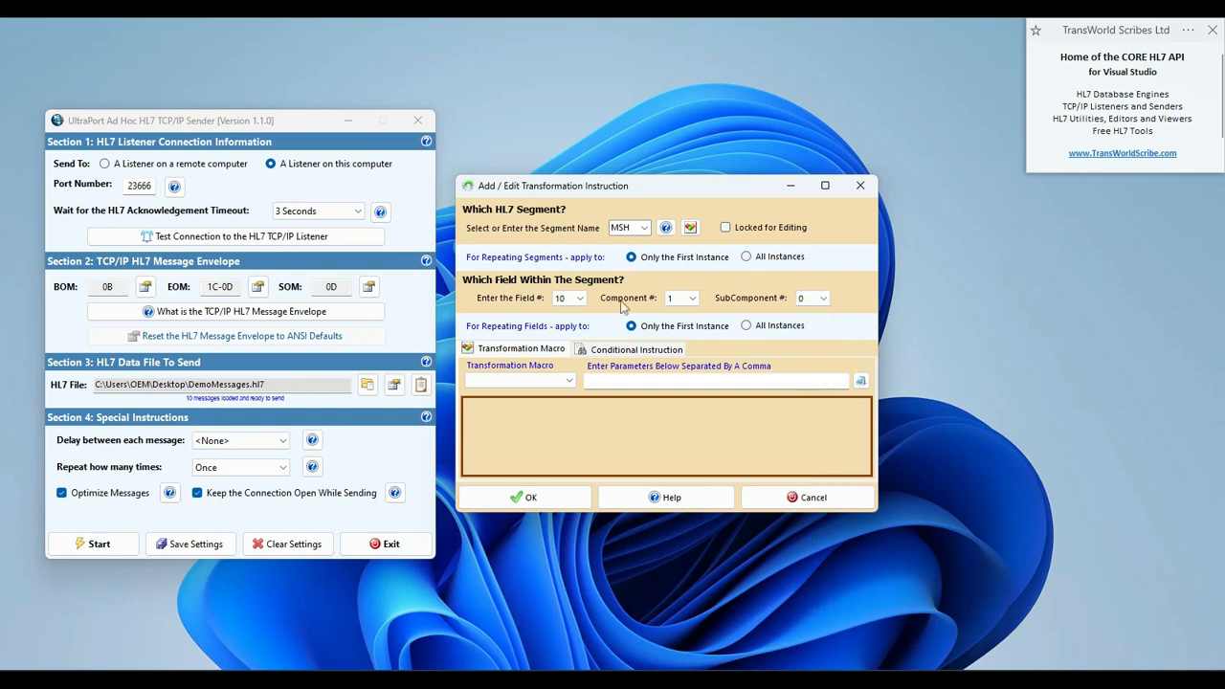
# Assign the MessageControlID macro to the instruction and save the Kaitaia Hospital profile with the message transformation embedded.
pyautogui.click(567, 382)
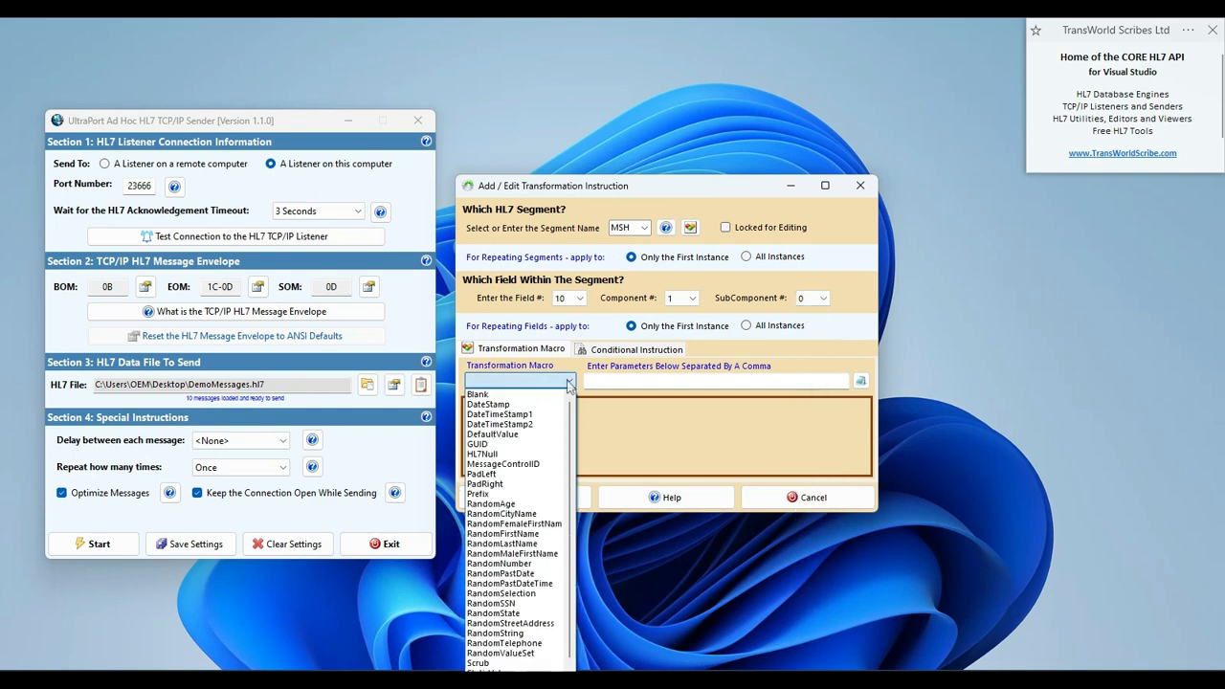
pyautogui.click(505, 464)
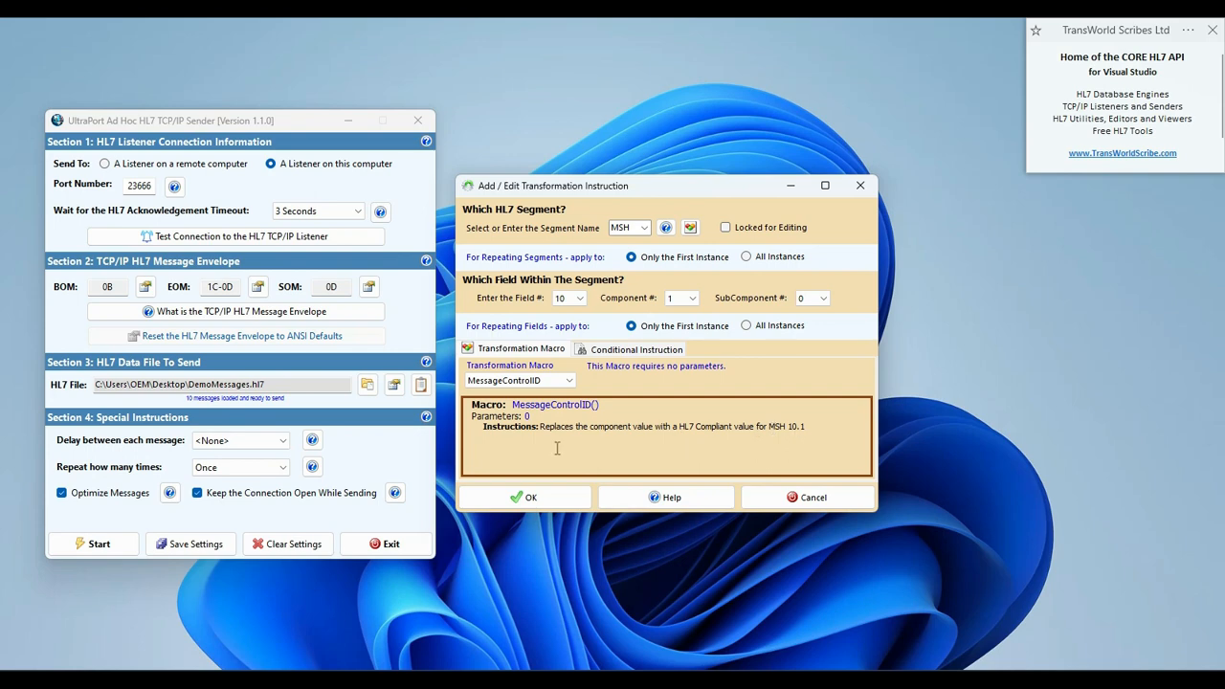
pyautogui.click(560, 496)
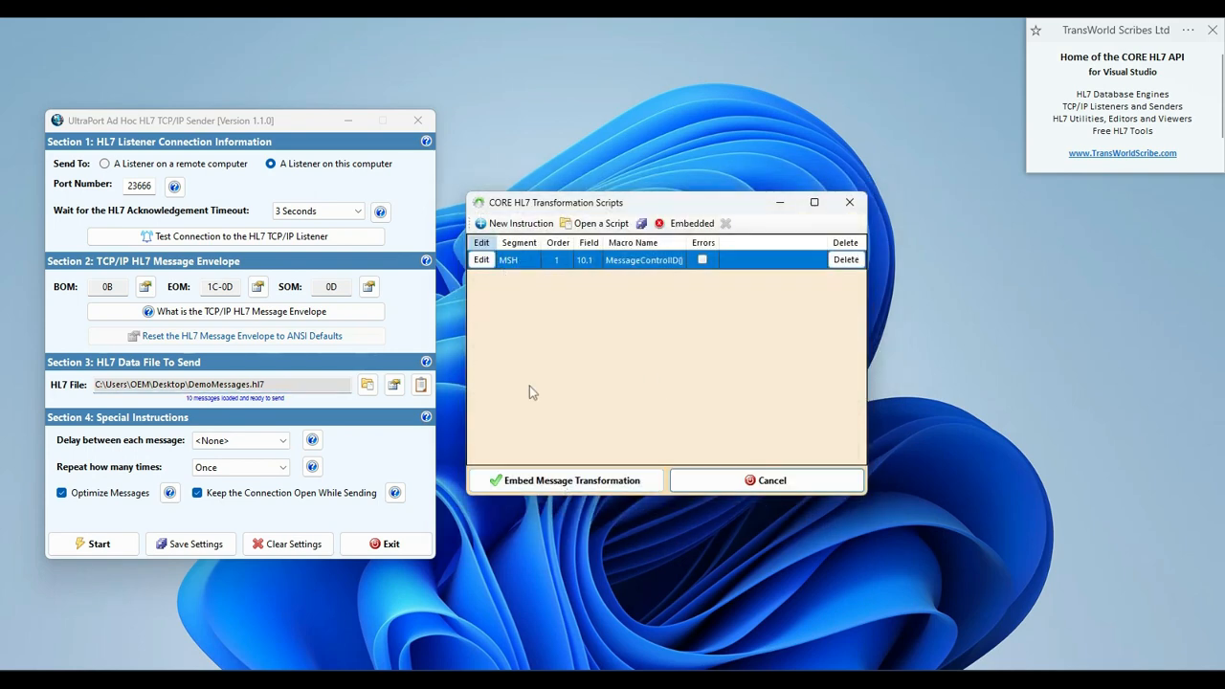
pyautogui.click(552, 478)
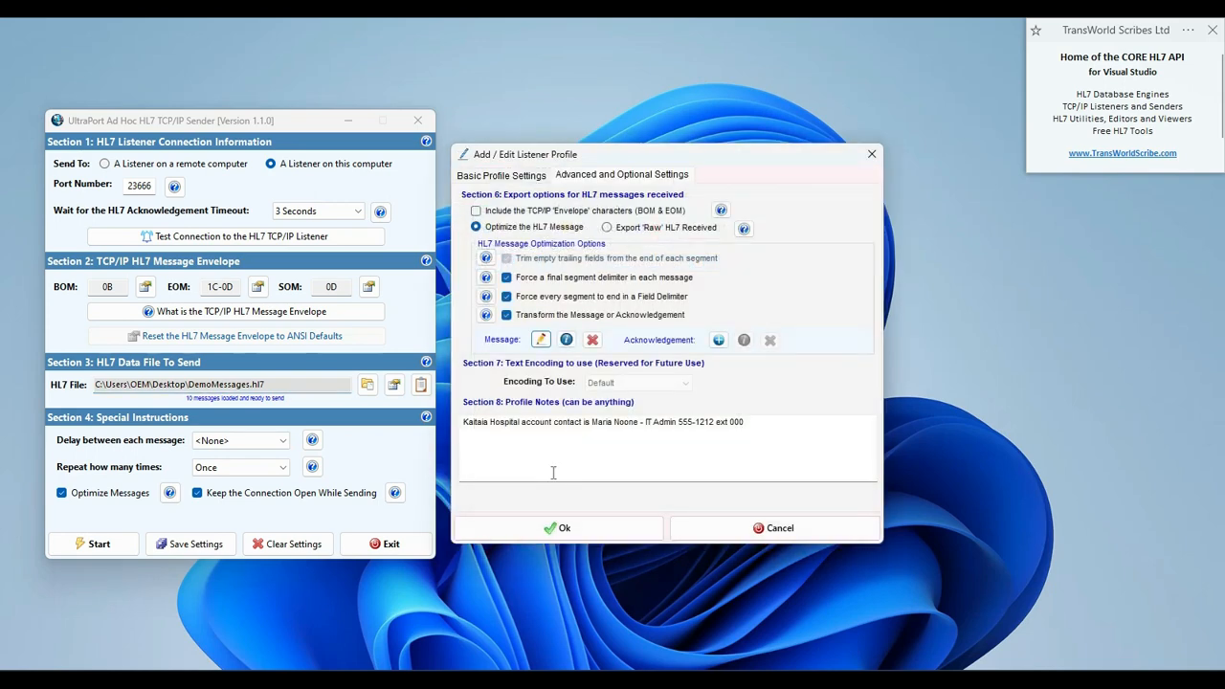
pyautogui.click(561, 527)
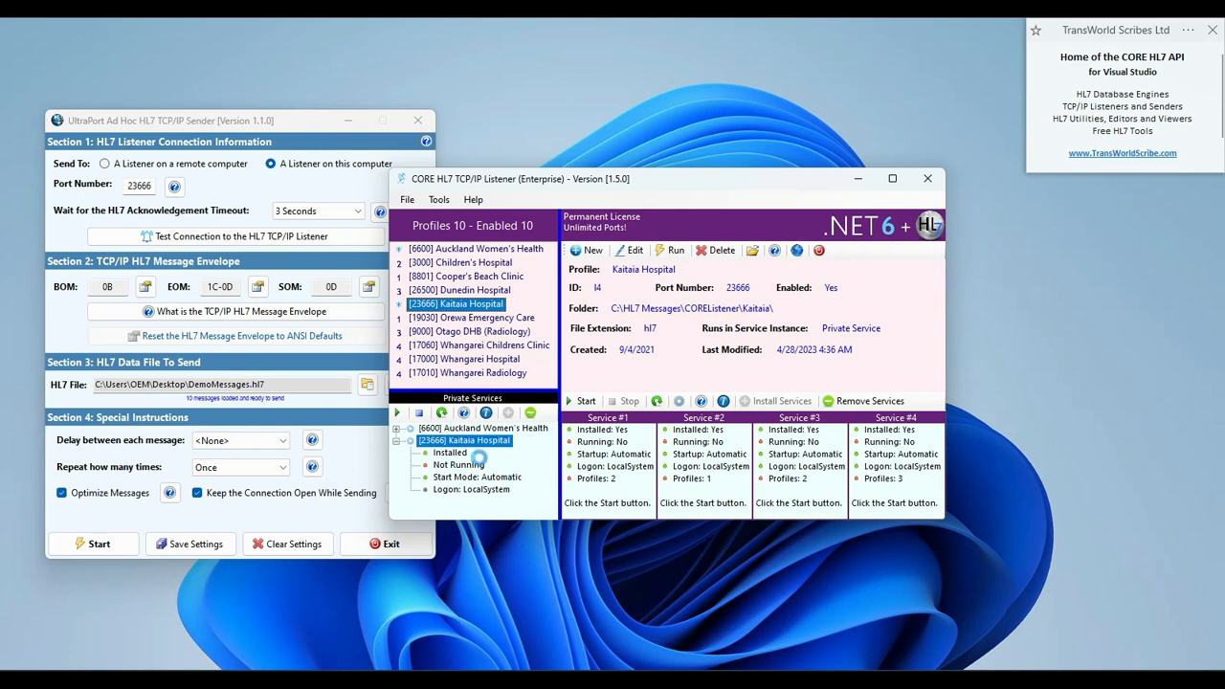
# Start the Kaitaia Hospital private service.
pyautogui.rightClick(477, 443)
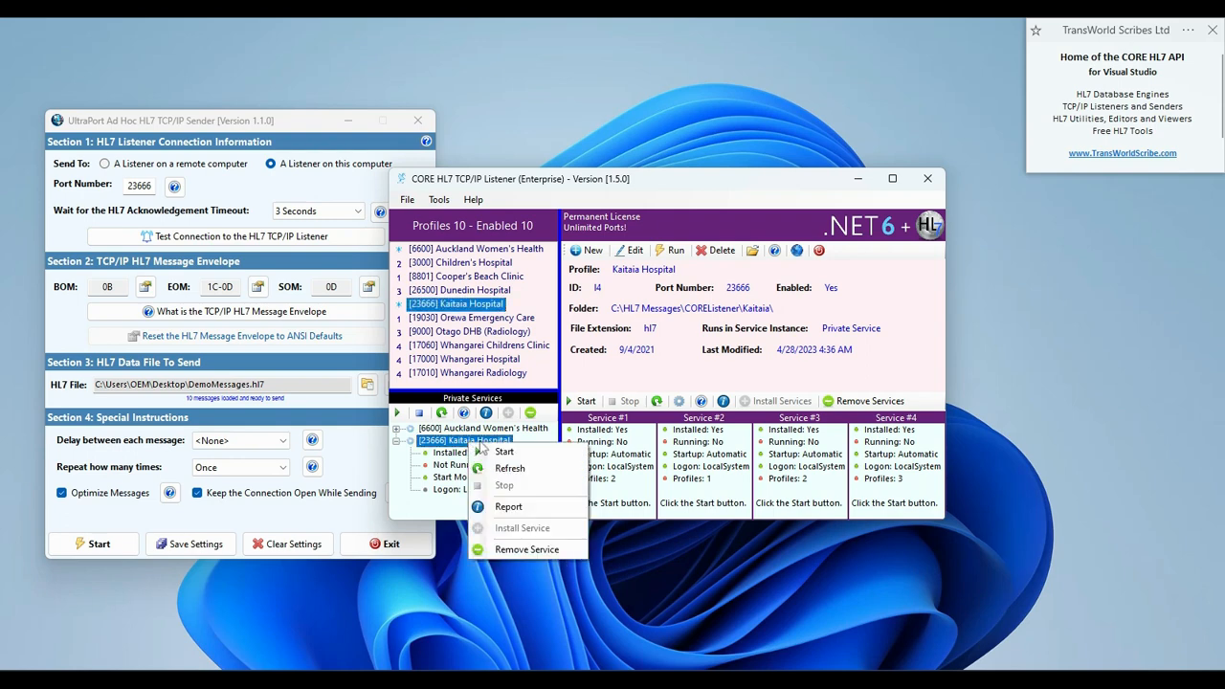
pyautogui.click(501, 451)
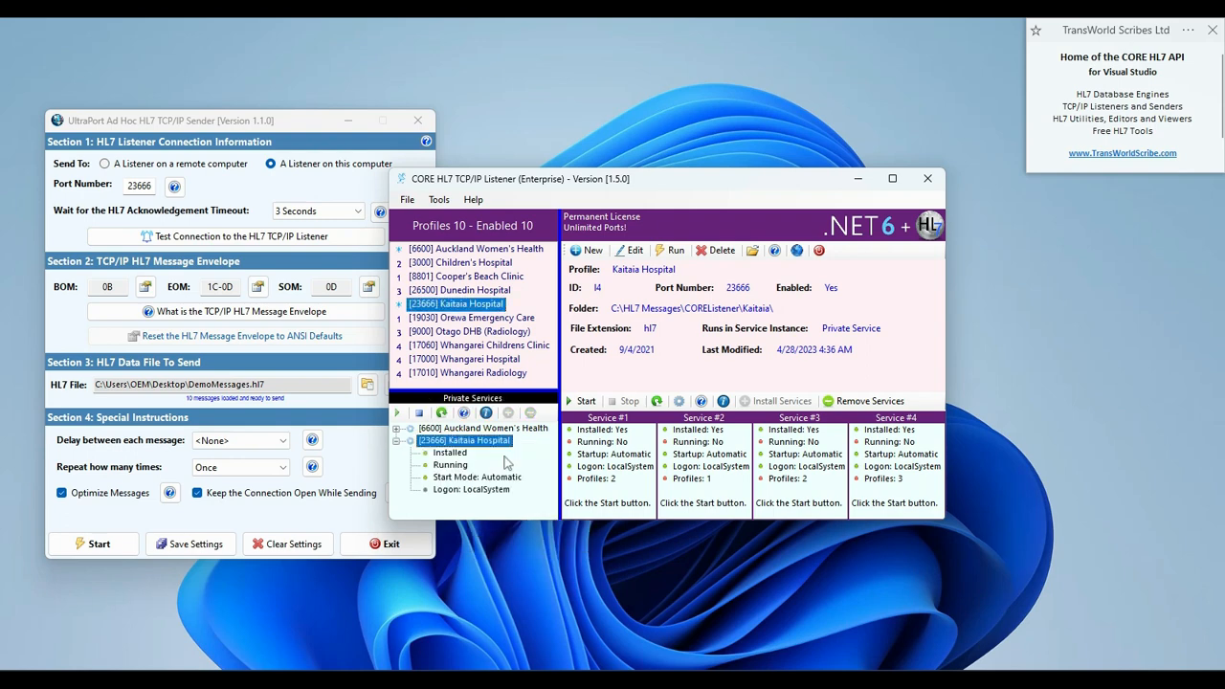
# Send the messages in DemoMessages.hl7 from the UltraPort sender to the local listener on port 23666.
pyautogui.click(218, 125)
pyautogui.click(104, 544)
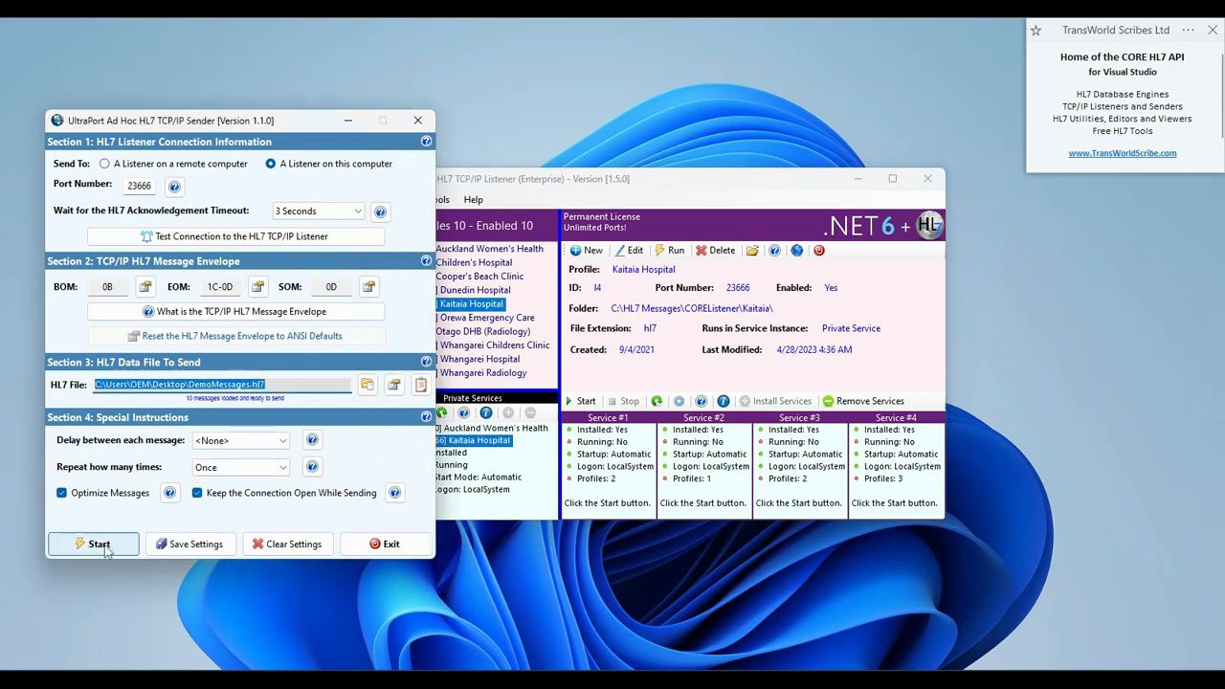
pyautogui.click(108, 512)
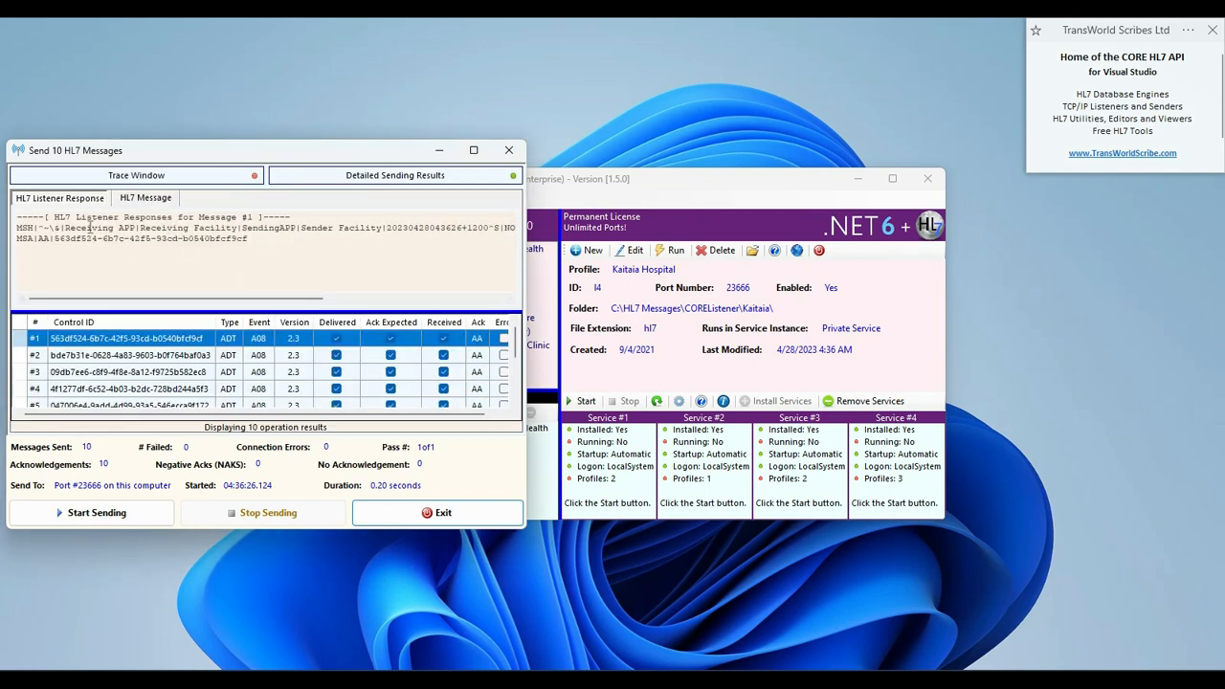
# Examine the message control ID in the first sent HL7 message and bring up the Kaitaia data folder.
pyautogui.click(144, 199)
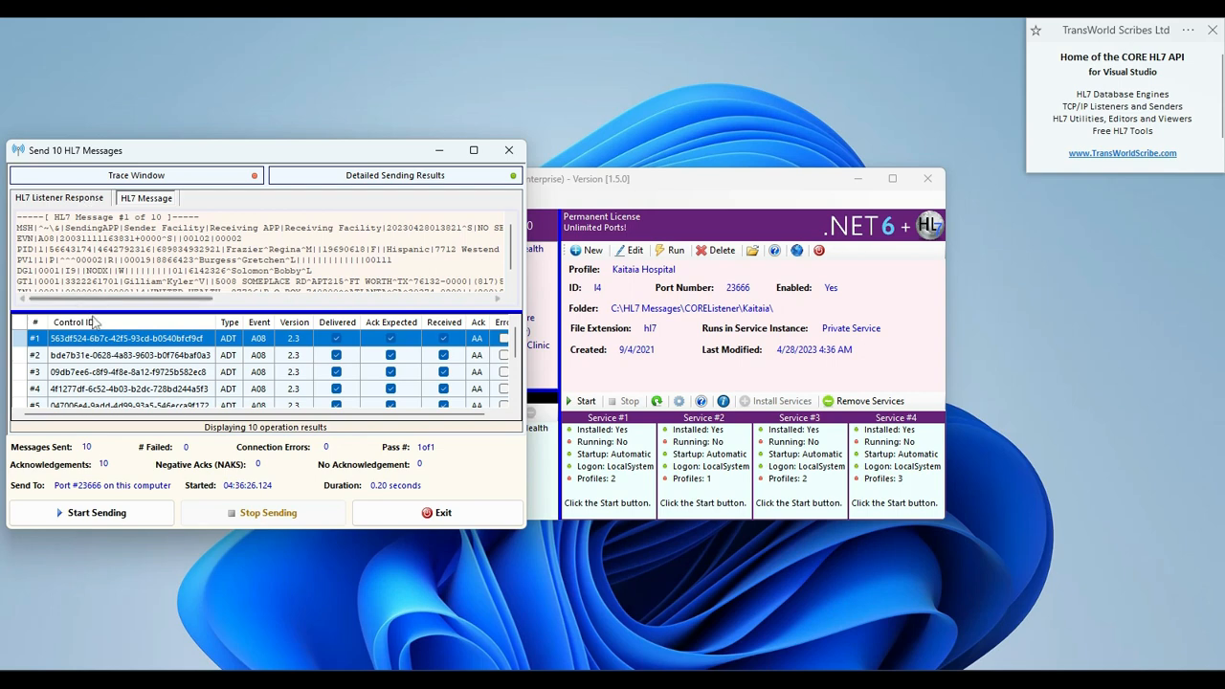
pyautogui.moveTo(109, 299); pyautogui.dragTo(220, 300)
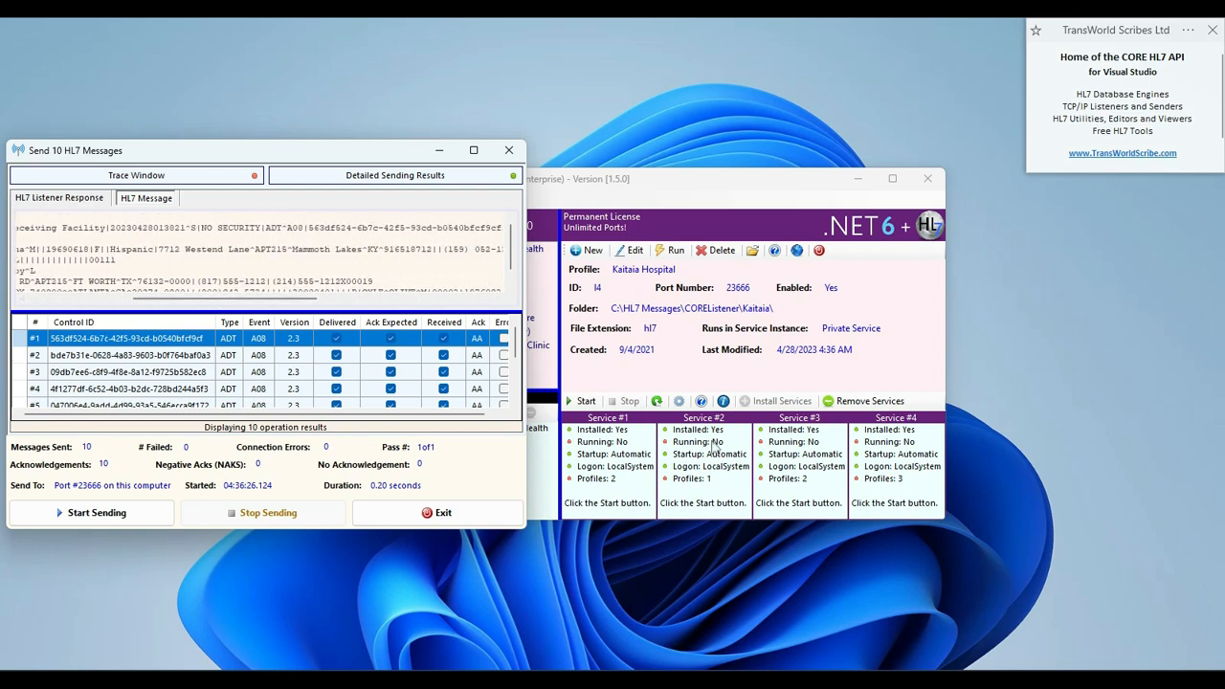
pyautogui.click(665, 355)
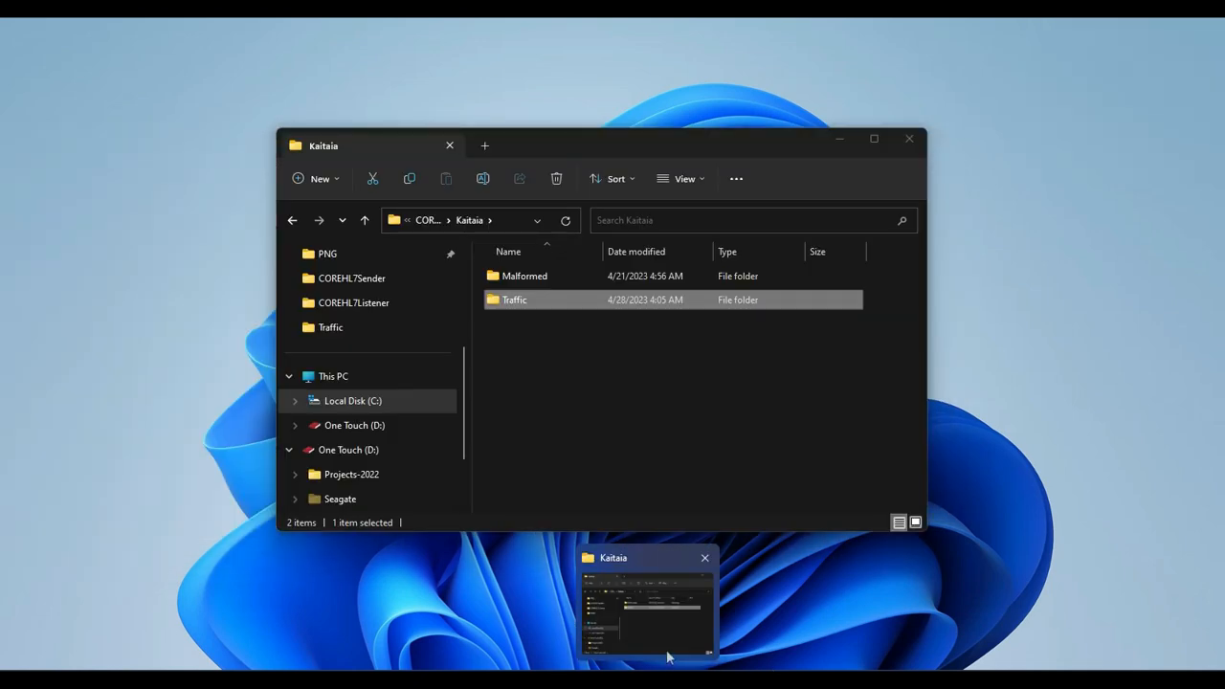
pyautogui.click(668, 657)
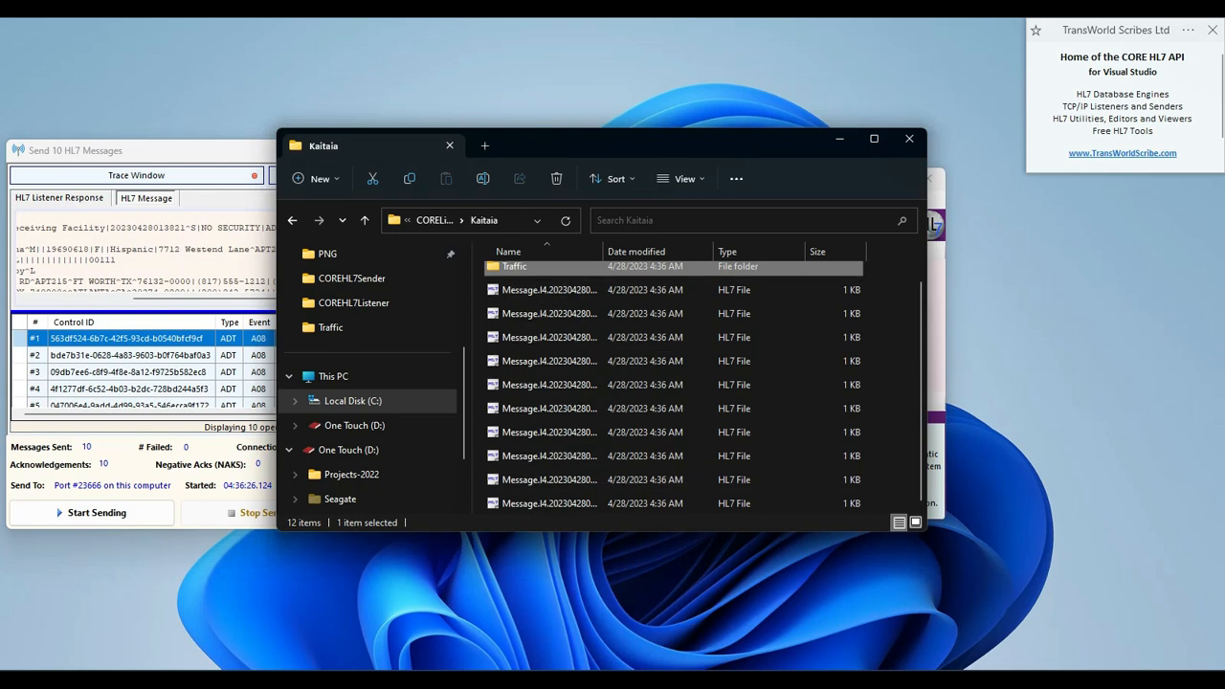
# Switch to CORE HL7 Viewer and import the HL7 files from C:\HL7 Messages\CORElistener\Kaitaia\ into its message store.
pyautogui.moveTo(782, 665)
pyautogui.click(862, 611)
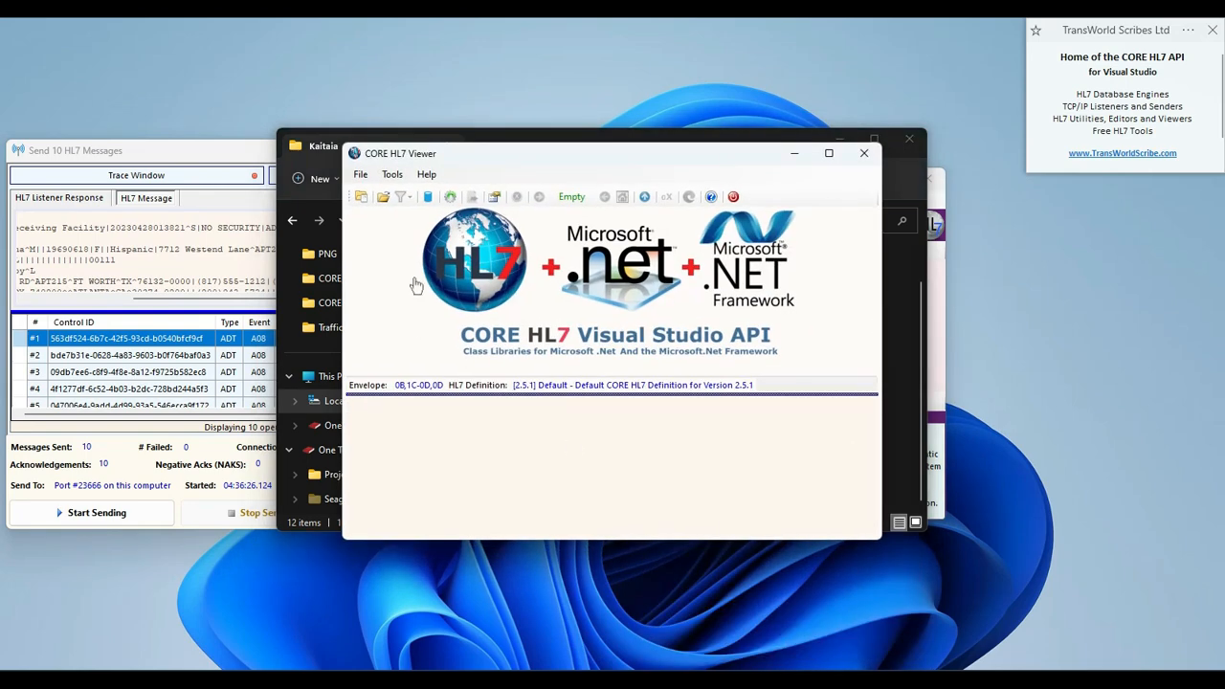
pyautogui.click(362, 197)
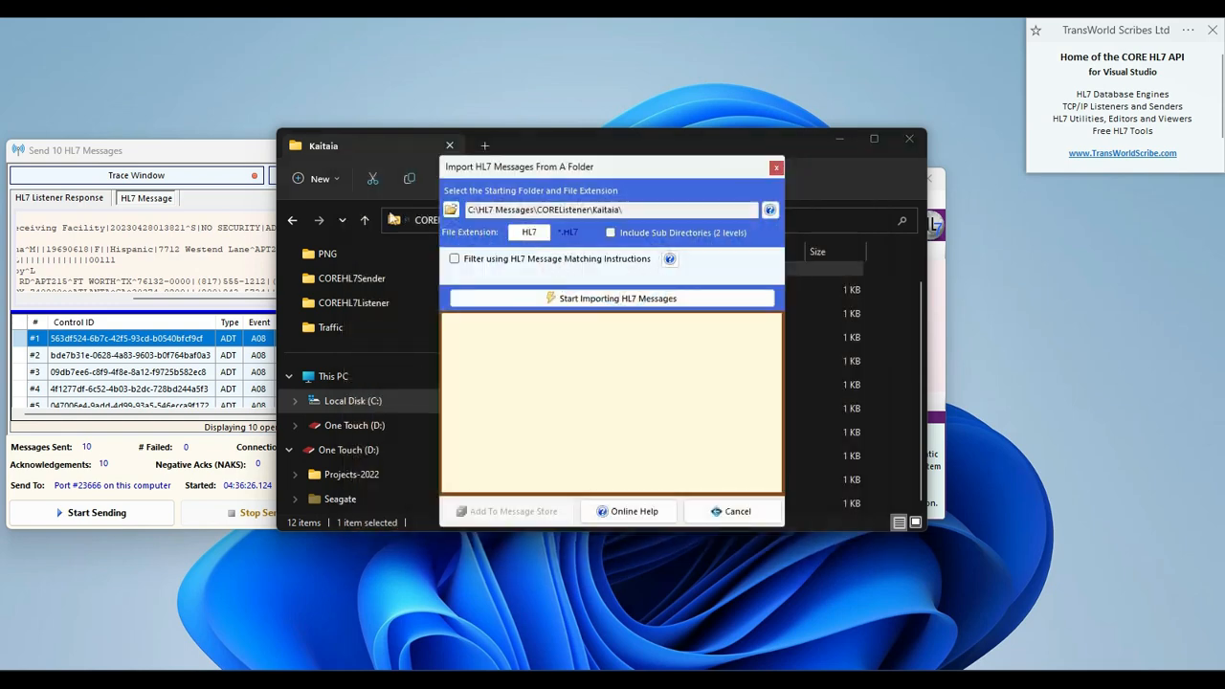
pyautogui.click(565, 298)
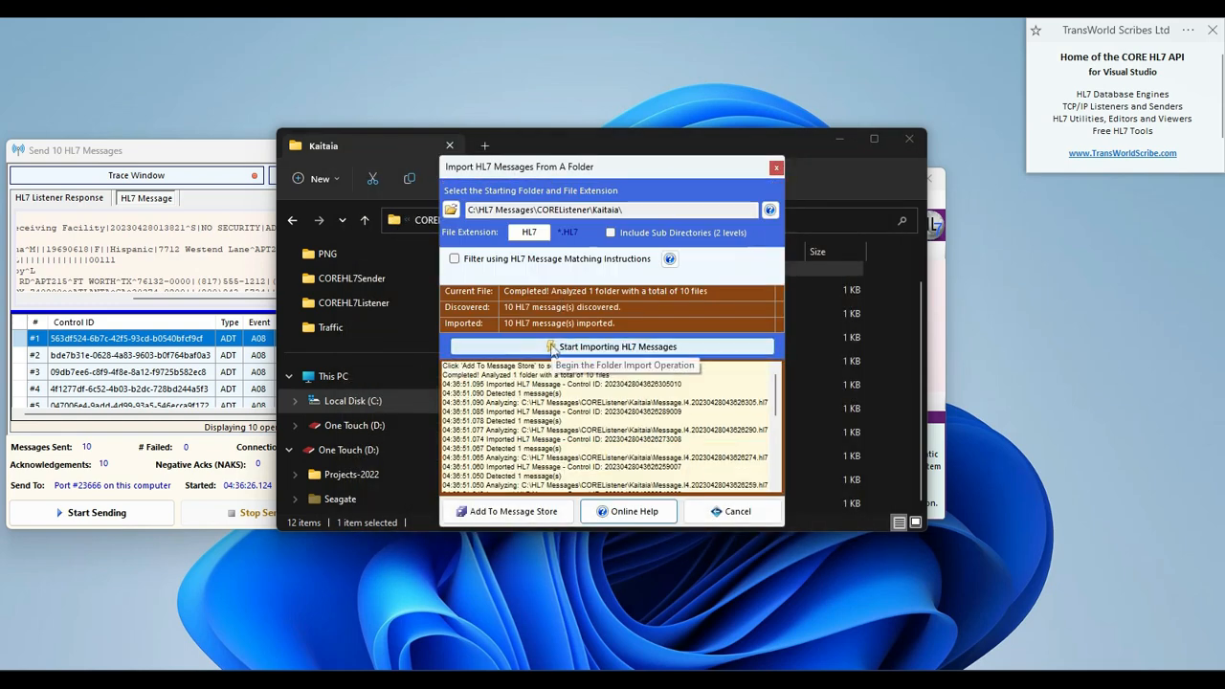
pyautogui.click(528, 517)
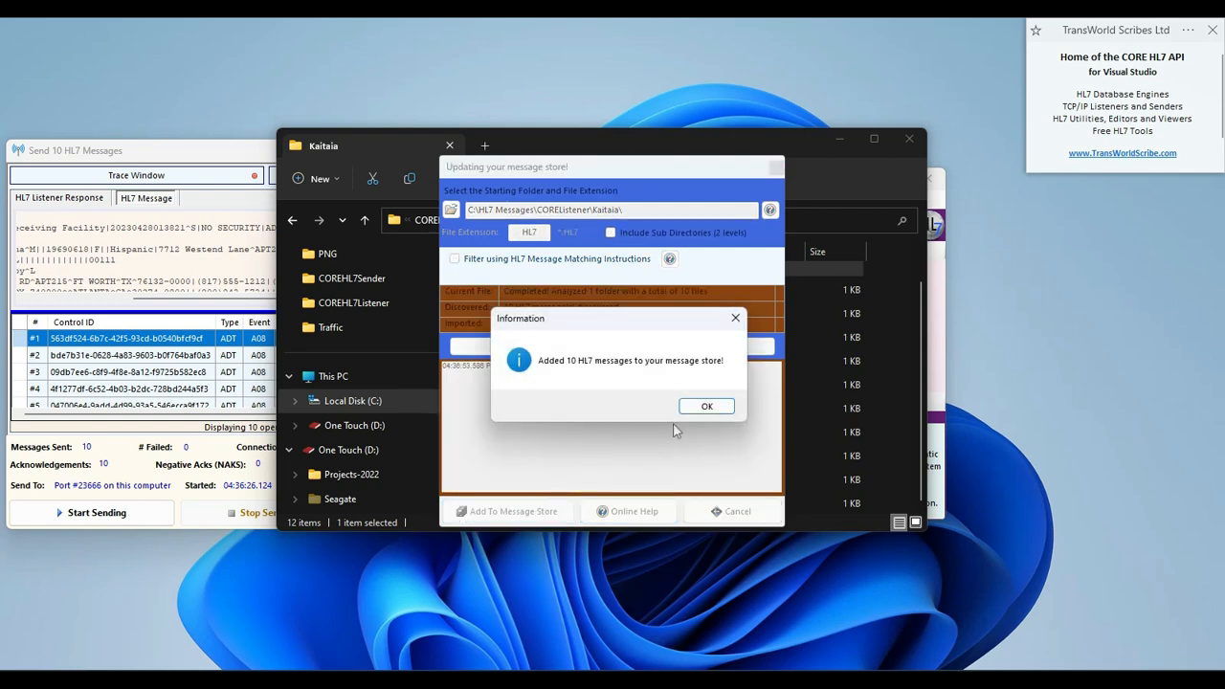
pyautogui.click(704, 405)
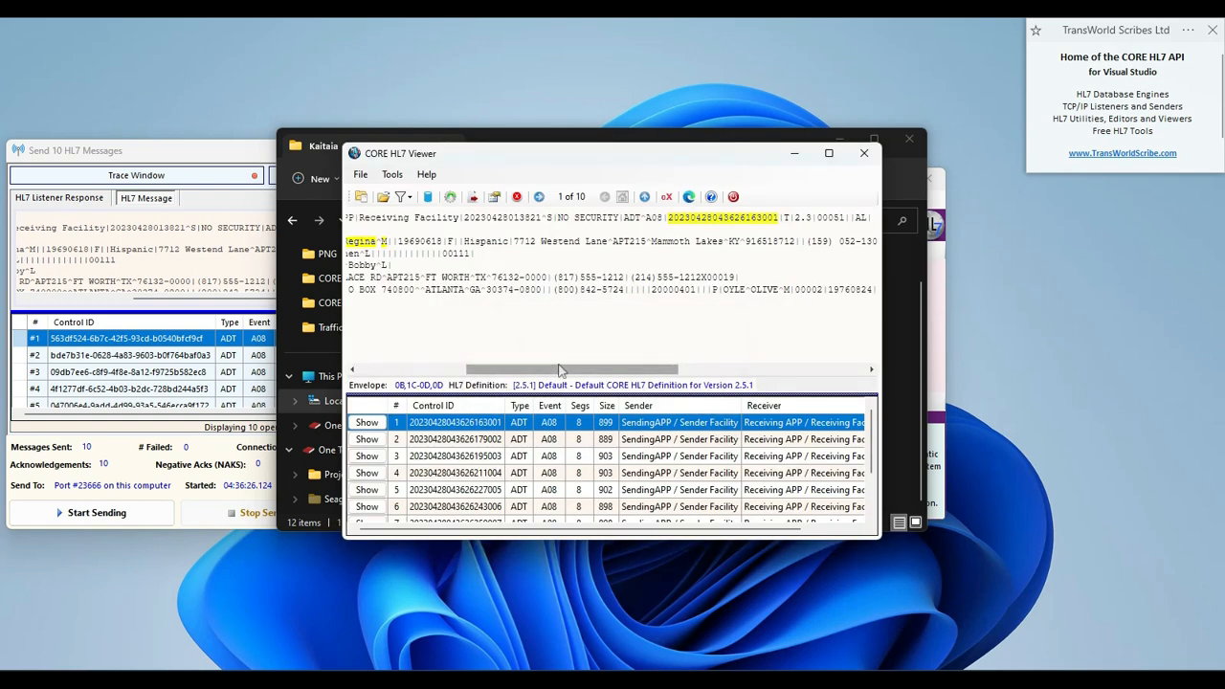
# Examine the transformed message control ID in the MSH segment of the first imported message.
pyautogui.moveTo(564, 370); pyautogui.dragTo(453, 369)
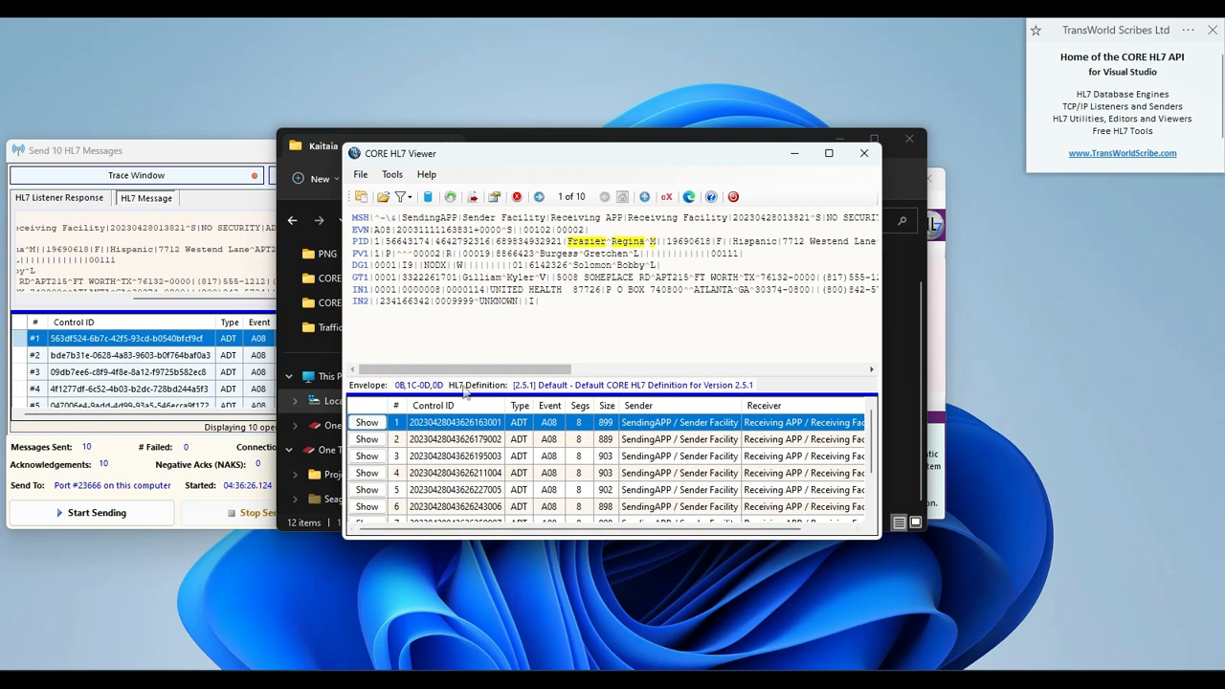
pyautogui.moveTo(498, 370); pyautogui.dragTo(583, 369)
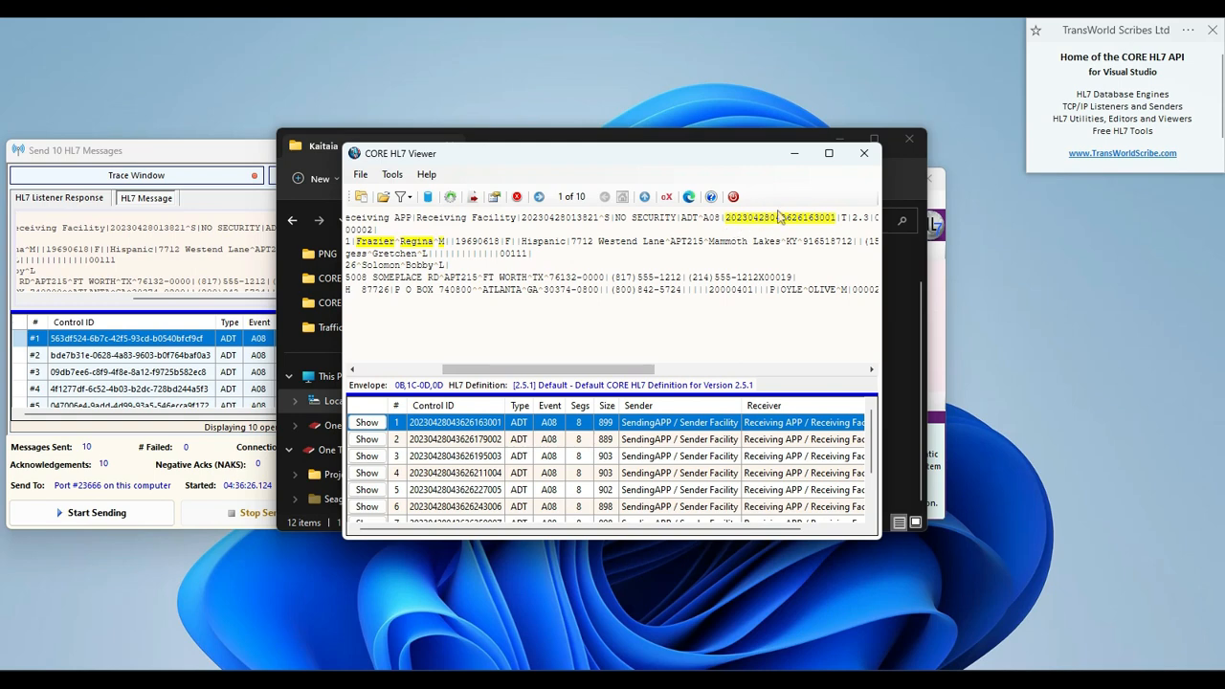
pyautogui.moveTo(824, 220)
# Open Traffic.I4.20230428.log from the Kaitaia folder's Traffic subfolder and enlarge it to full screen.
pyautogui.click(898, 335)
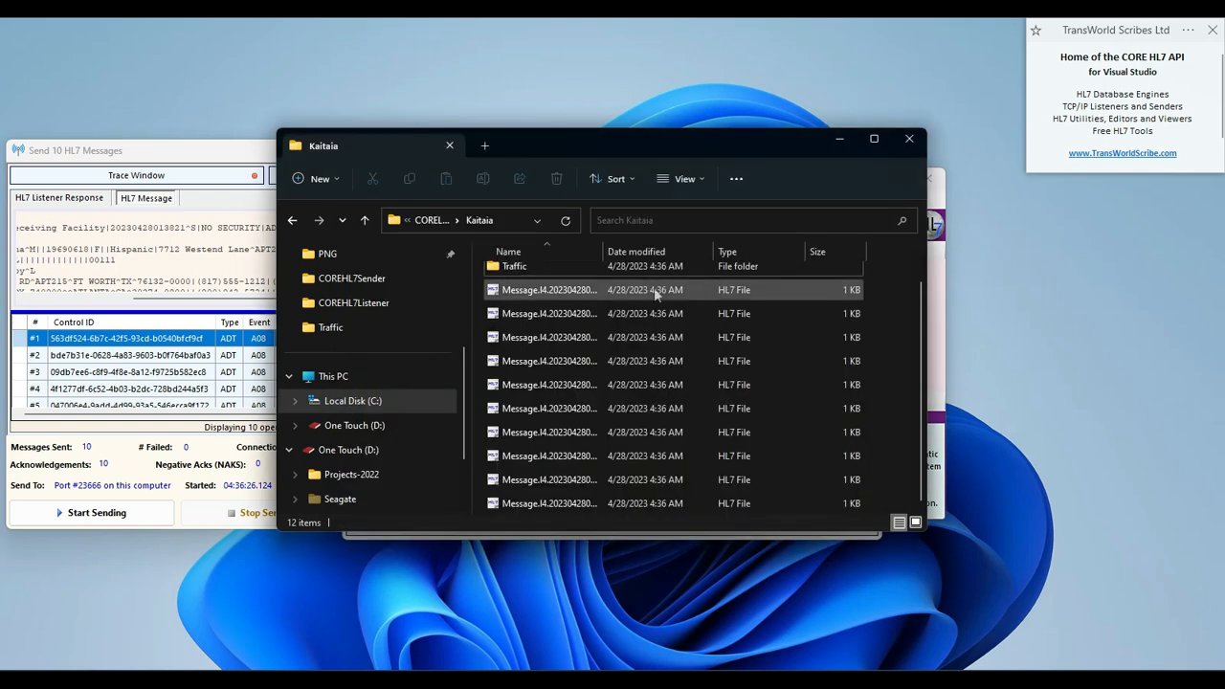
pyautogui.doubleClick(513, 271)
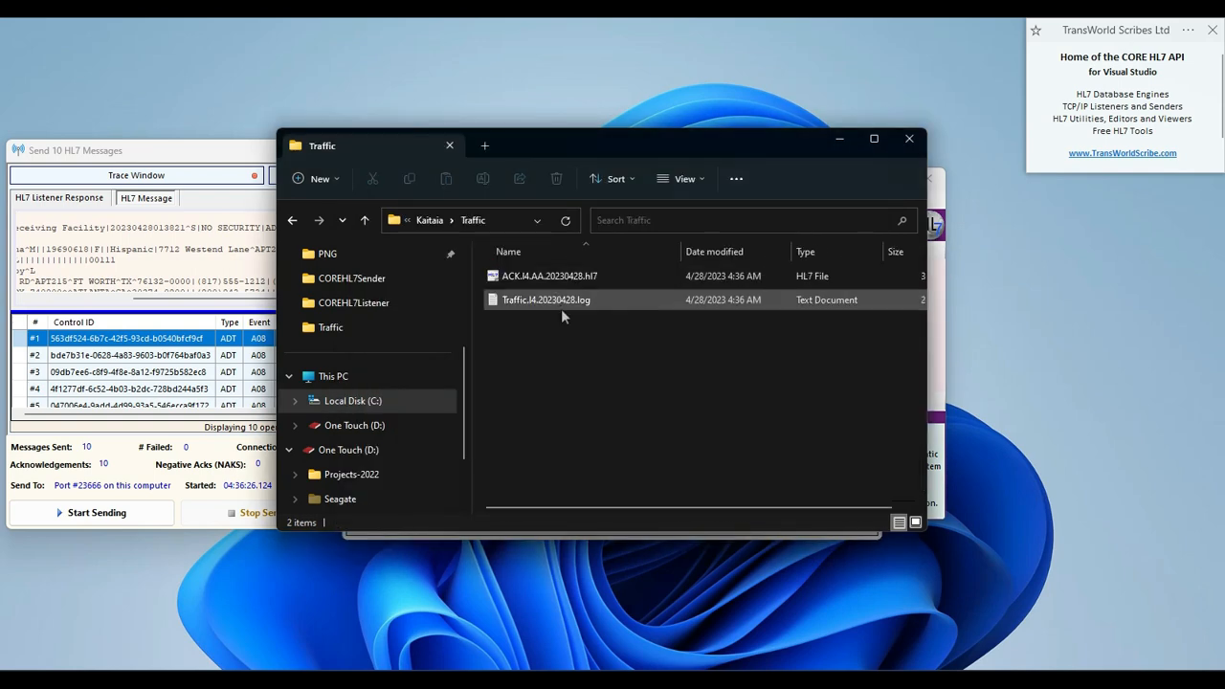
pyautogui.click(536, 303)
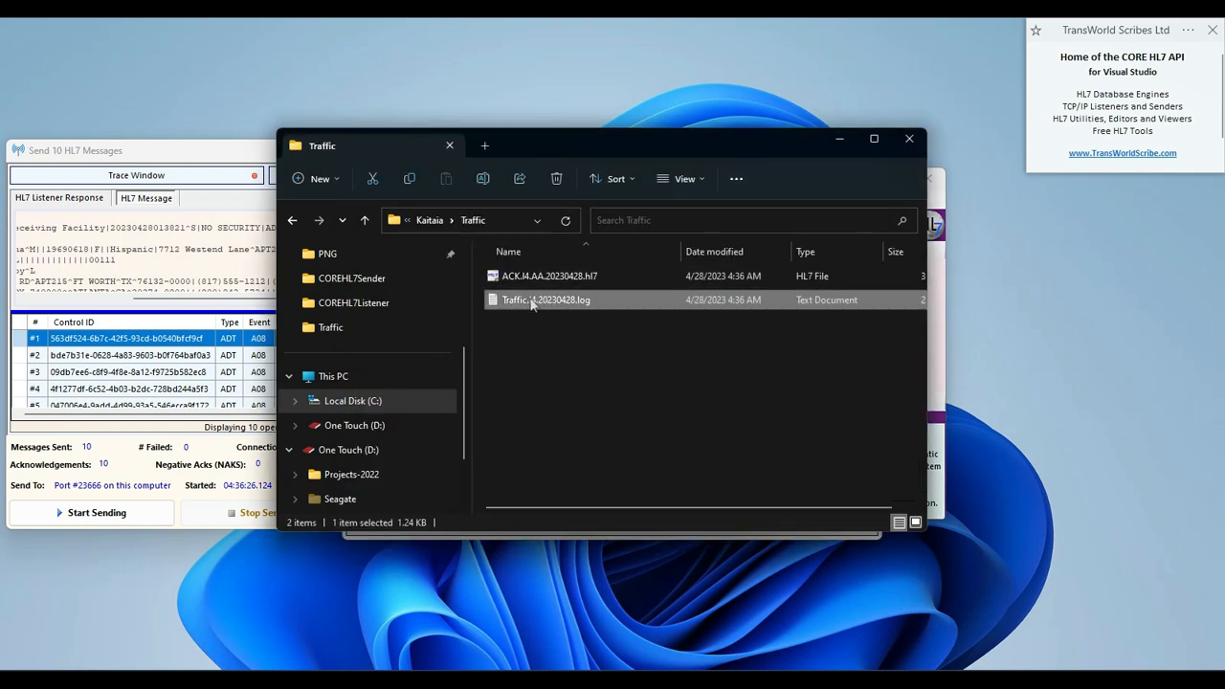
pyautogui.doubleClick(532, 303)
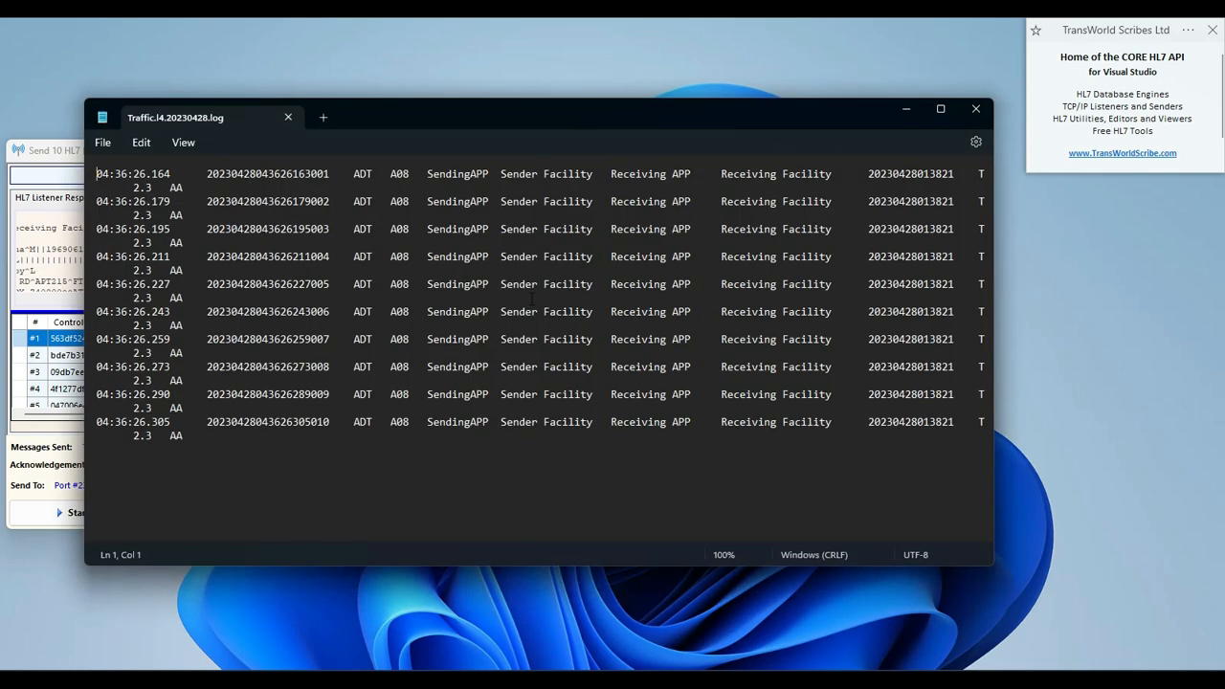
pyautogui.doubleClick(544, 119)
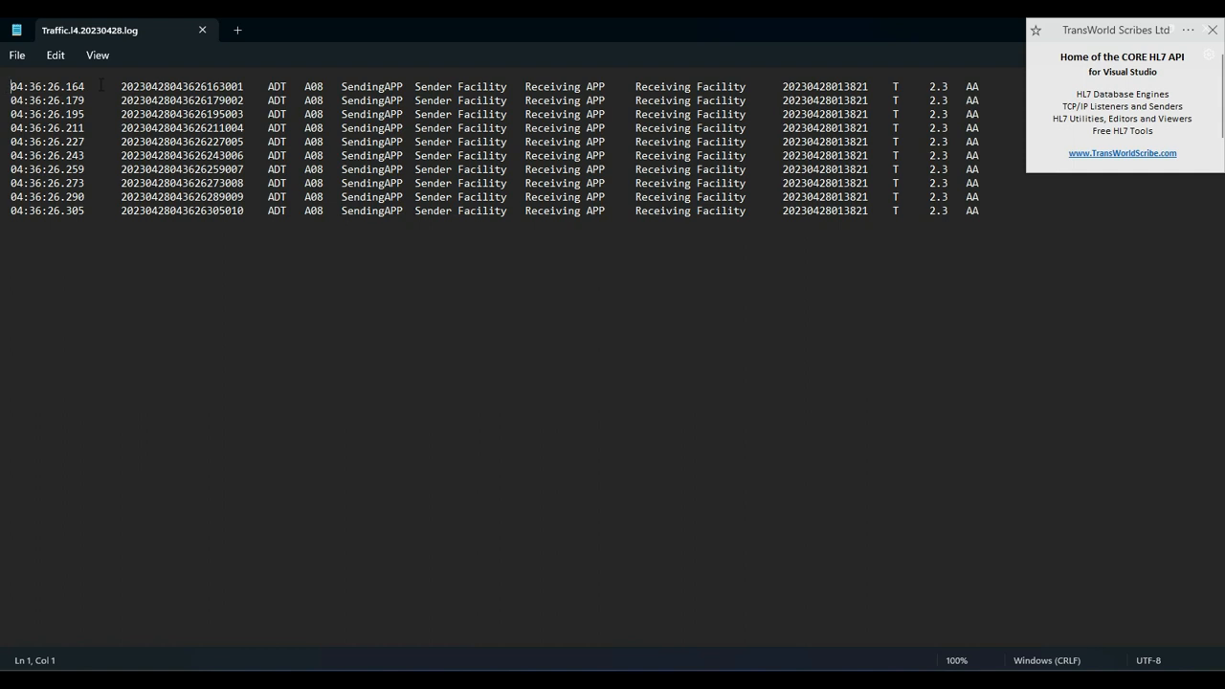
# Check the message control ID and the other columns of the traffic log's first entry, and close the log.
pyautogui.hotkey('shift', 'Right')
pyautogui.hotkey('shift', 'Right')
pyautogui.hotkey('shift', 'Right')
pyautogui.hotkey('shift', 'Right')
pyautogui.hotkey('shift', 'Right')
pyautogui.hotkey('shift', 'Right')
pyautogui.hotkey('shift', 'Right')
pyautogui.hotkey('shift', 'Right')
pyautogui.hotkey('shift', 'Right')
pyautogui.hotkey('shift', 'Right')
pyautogui.hotkey('shift', 'Right')
pyautogui.hotkey('shift', 'Right')
pyautogui.hotkey('shift', 'Right')
pyautogui.hotkey('shift', 'Right')
pyautogui.hotkey('shift', 'Right')
pyautogui.hotkey('shift', 'Right')
pyautogui.hotkey('shift', 'Right')
pyautogui.hotkey('shift', 'Right')
pyautogui.hotkey('shift', 'Right')
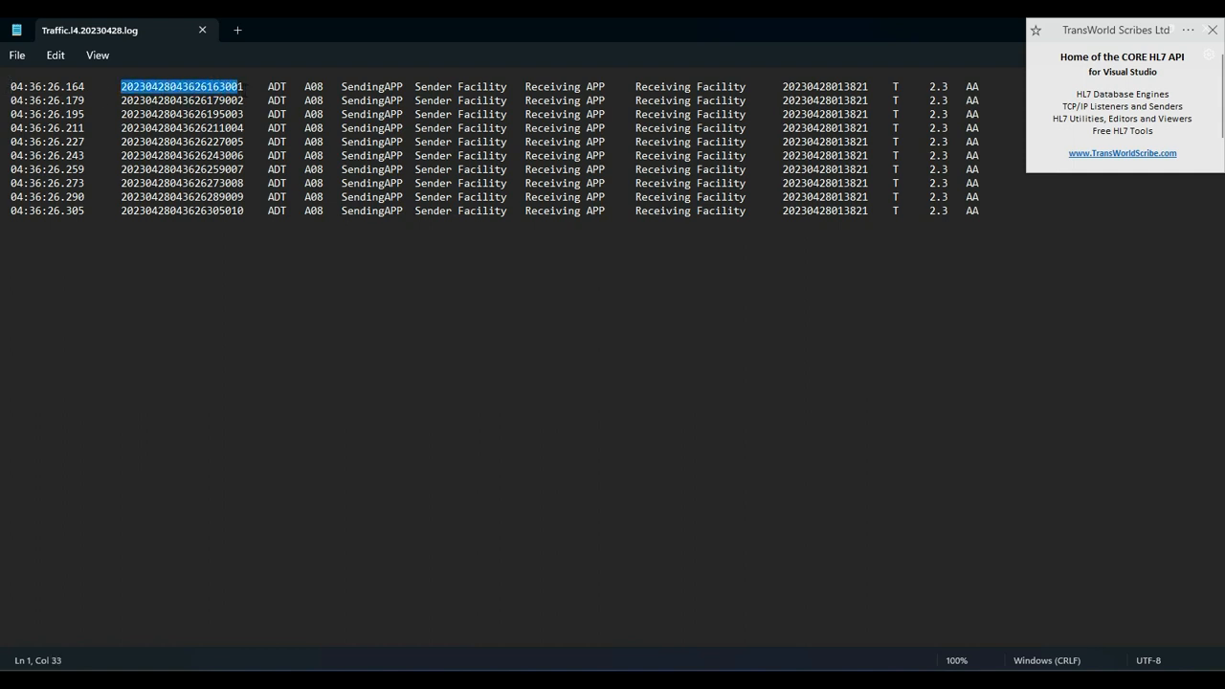
pyautogui.hotkey('shift', 'Right')
pyautogui.click(275, 87)
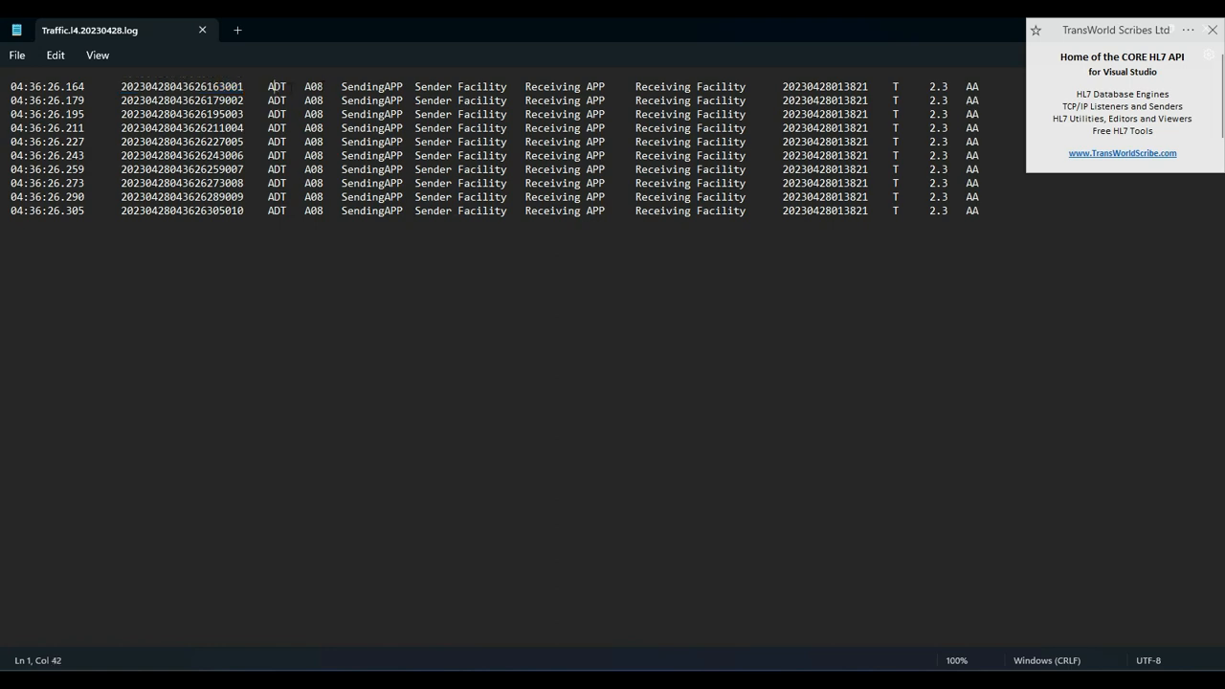
pyautogui.click(433, 86)
pyautogui.doubleClick(302, 23)
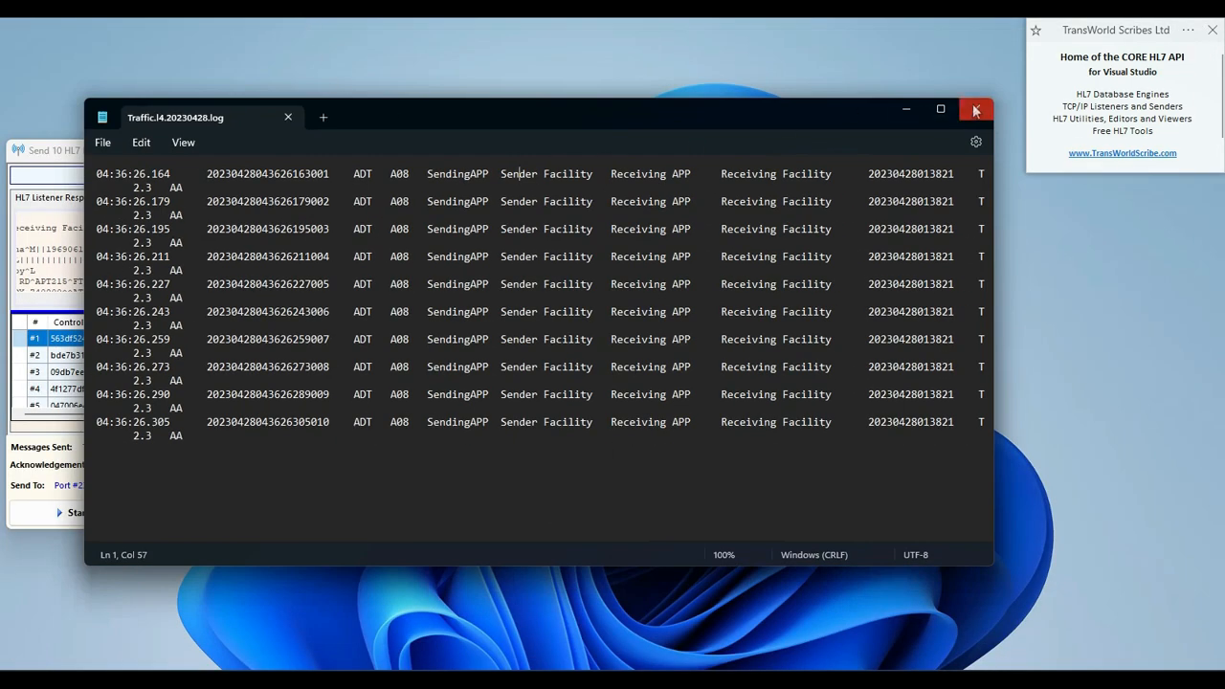
pyautogui.click(975, 111)
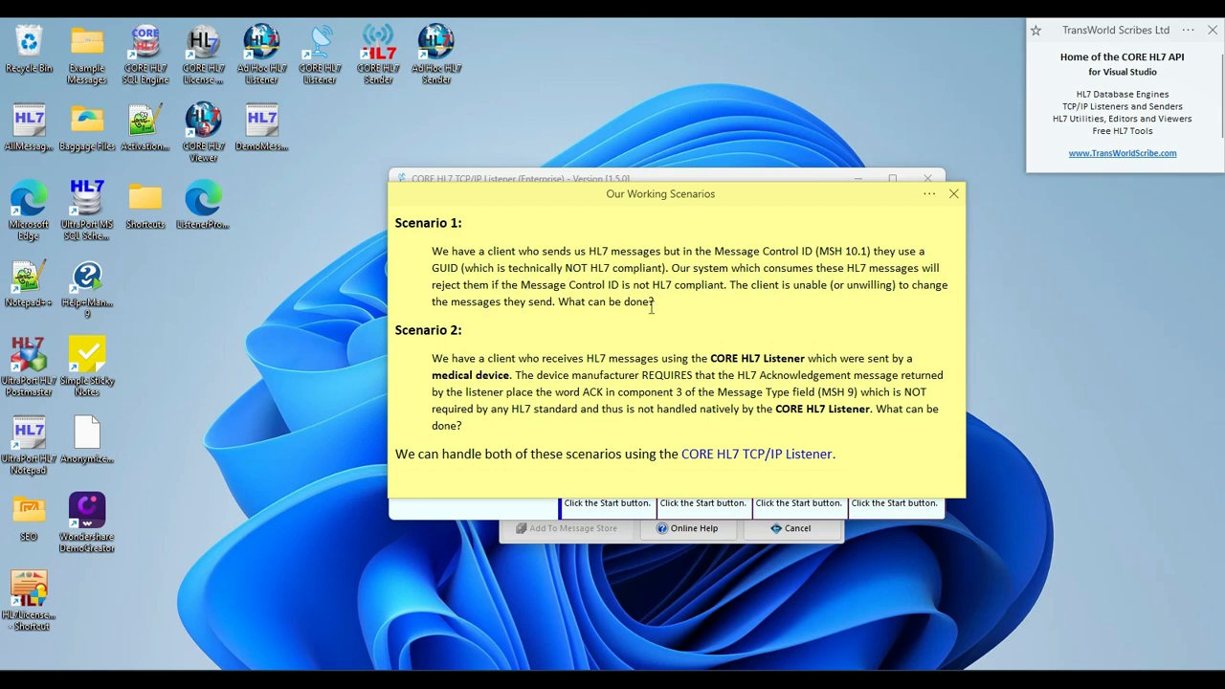
# Stop the Kaitaia Hospital private service in the CORE HL7 TCP/IP Listener.
pyautogui.click(777, 180)
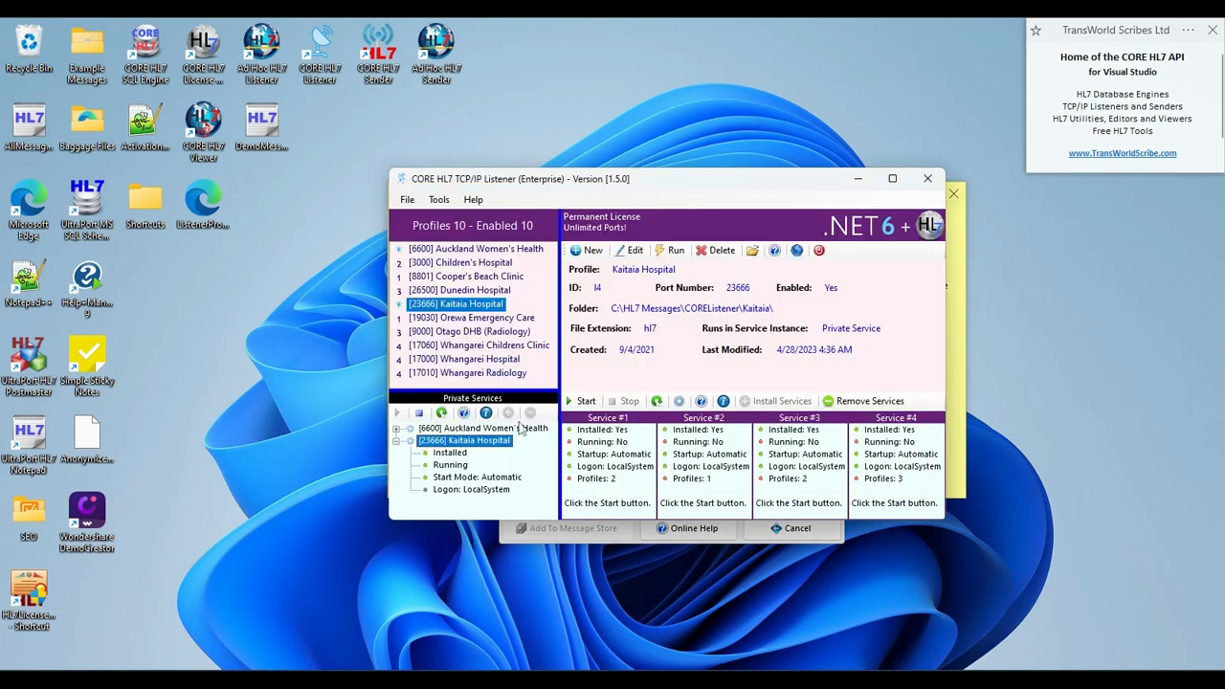
pyautogui.rightClick(462, 442)
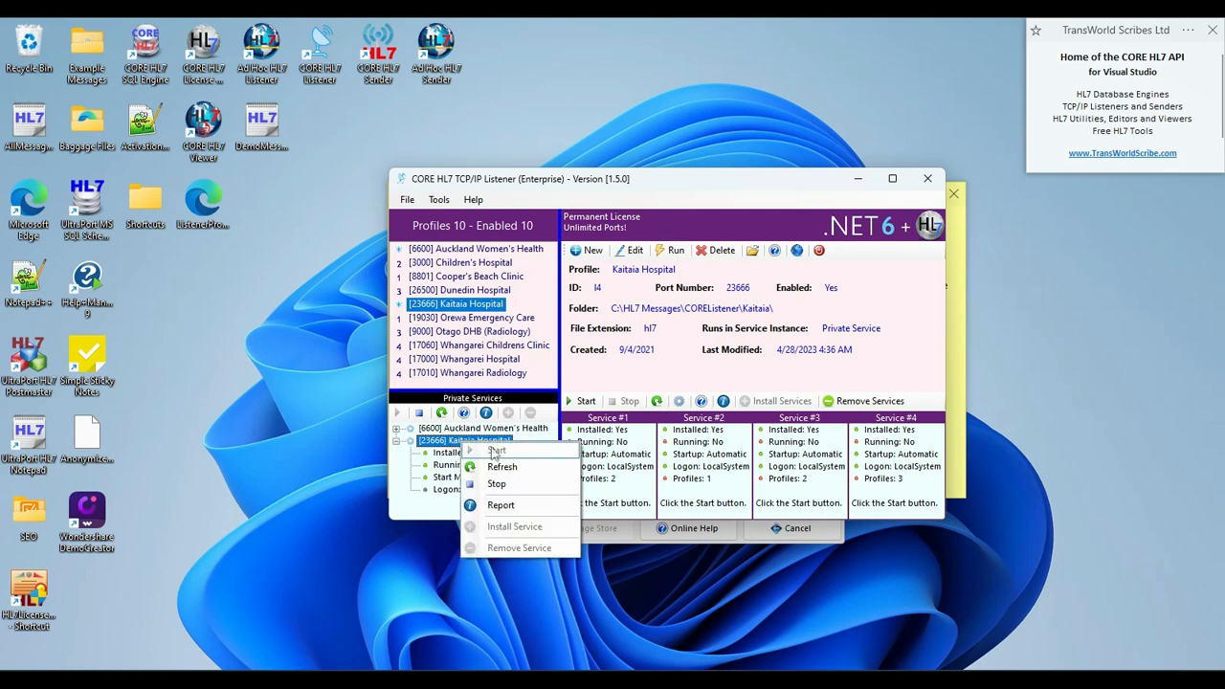
pyautogui.click(495, 483)
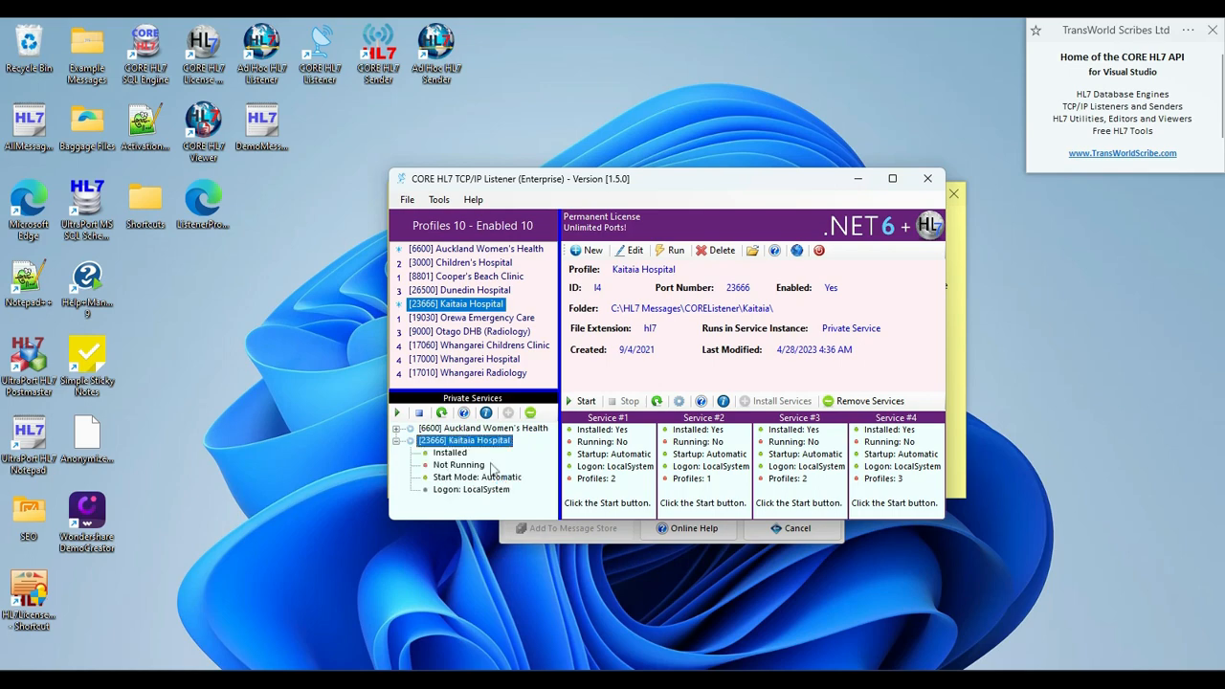
# Review the global setting for saving all HL7 acknowledgements returned by the listeners, and close the settings.
pyautogui.click(406, 199)
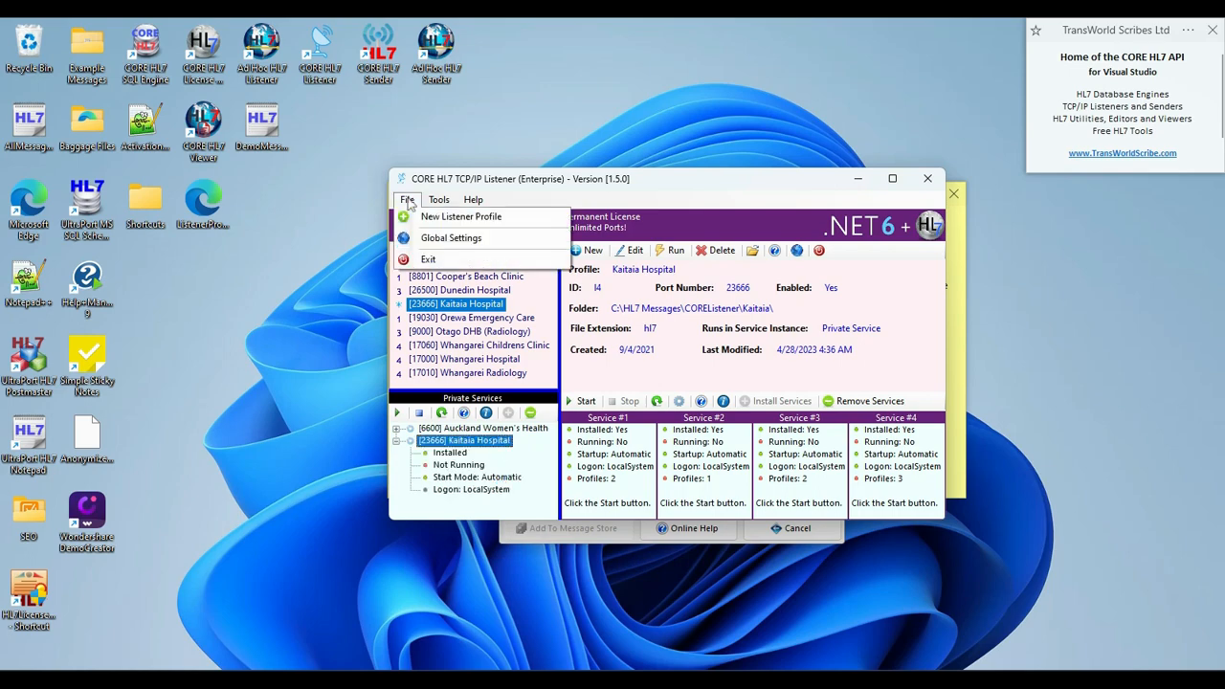
pyautogui.click(436, 238)
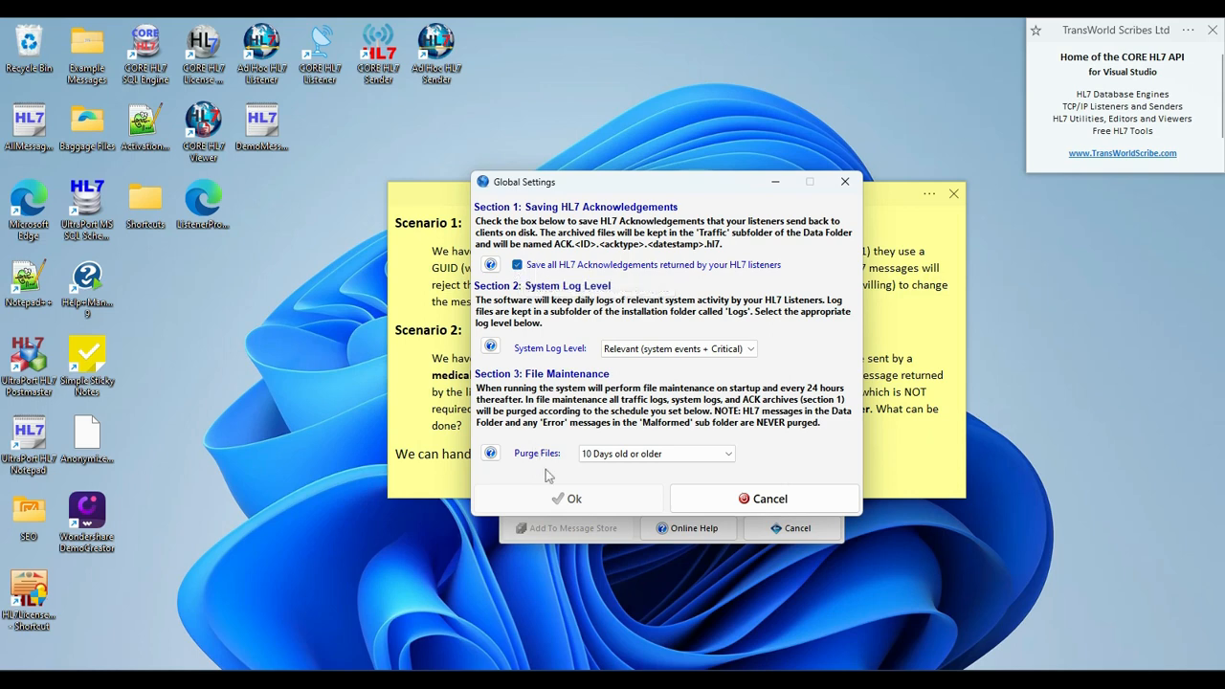
pyautogui.click(577, 492)
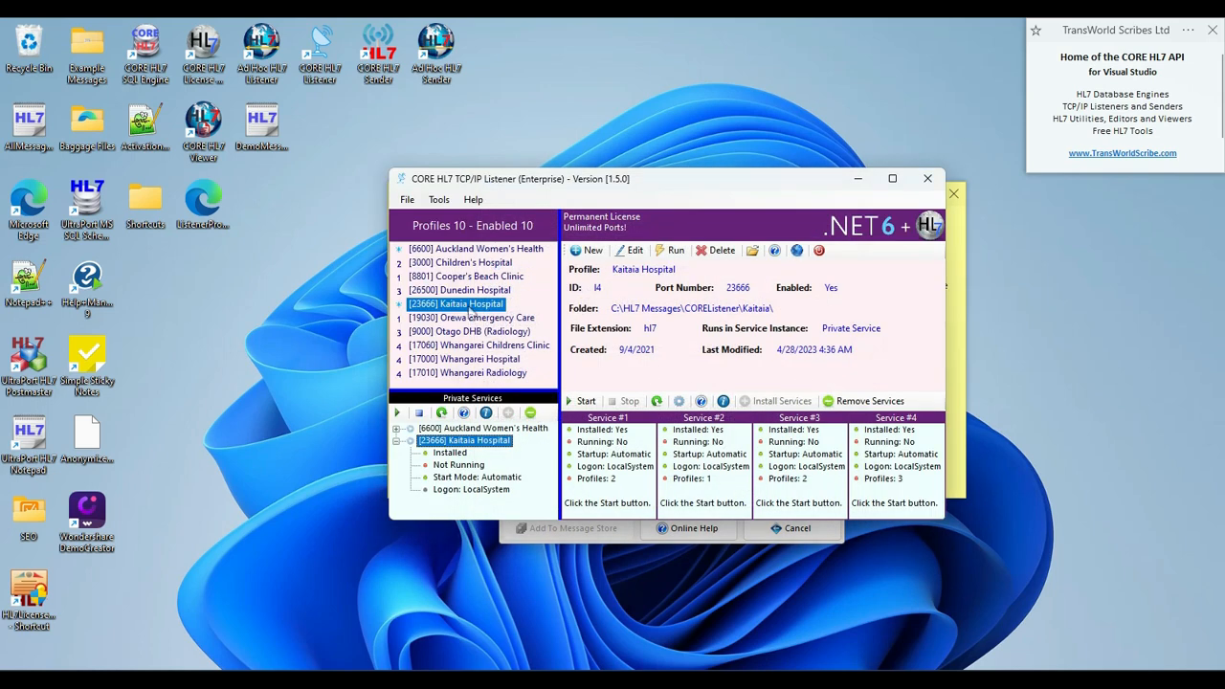
# Create a new acknowledgement transformation instruction in the Kaitaia Hospital profile targeting segment MSH, field 9, component 3, subcomponent 0.
pyautogui.doubleClick(469, 304)
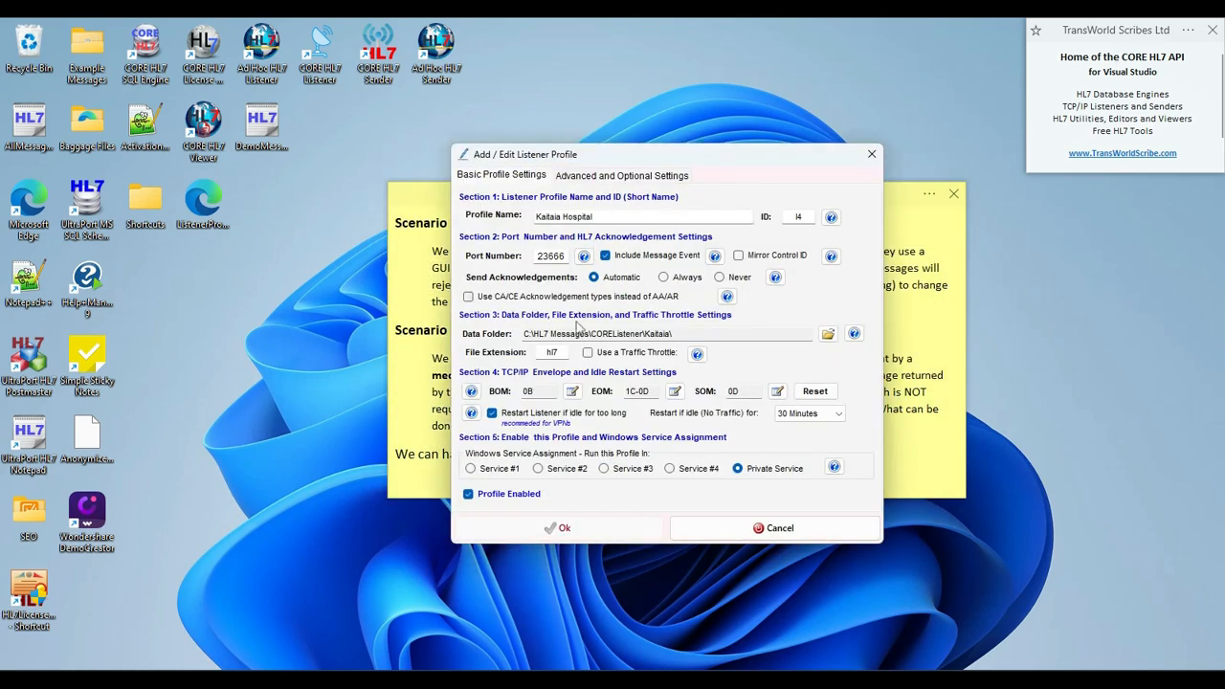
pyautogui.click(589, 176)
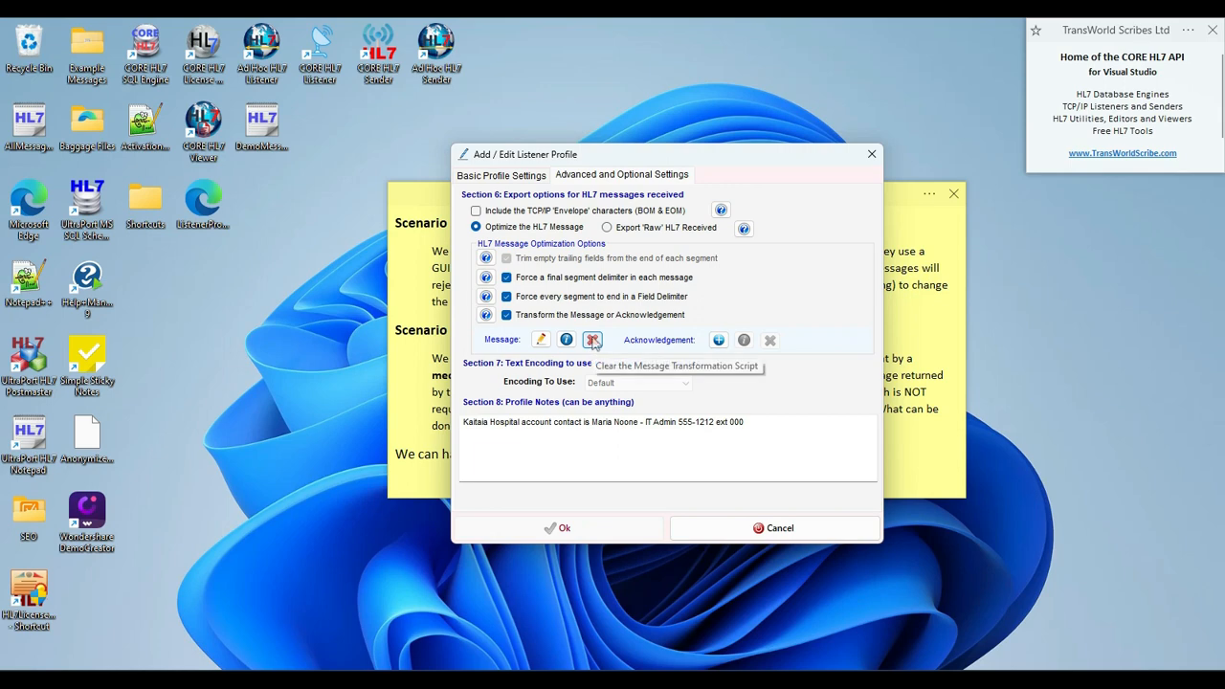
pyautogui.click(718, 339)
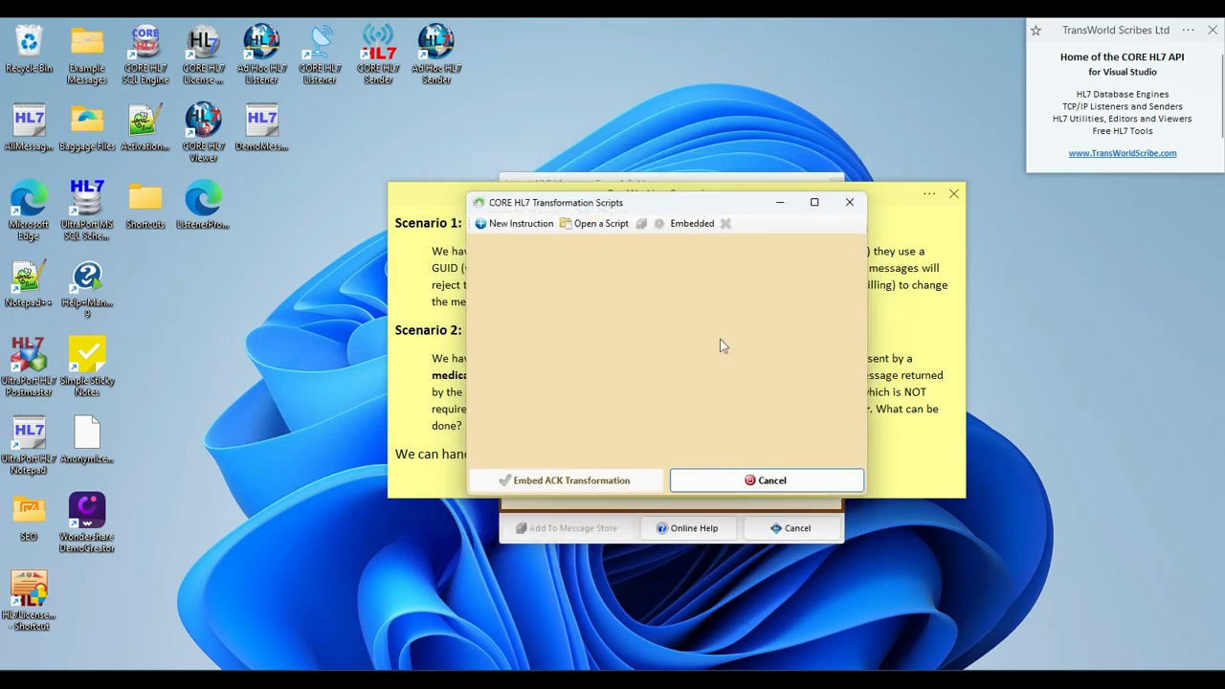
pyautogui.click(519, 226)
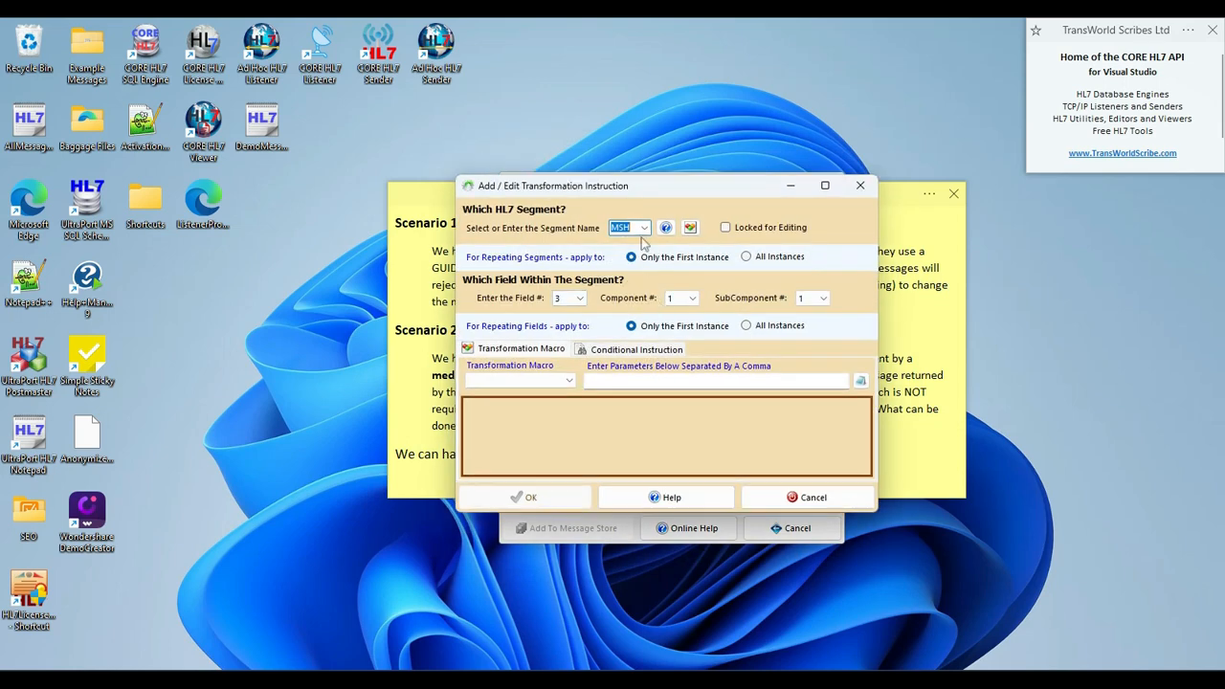
pyautogui.click(581, 299)
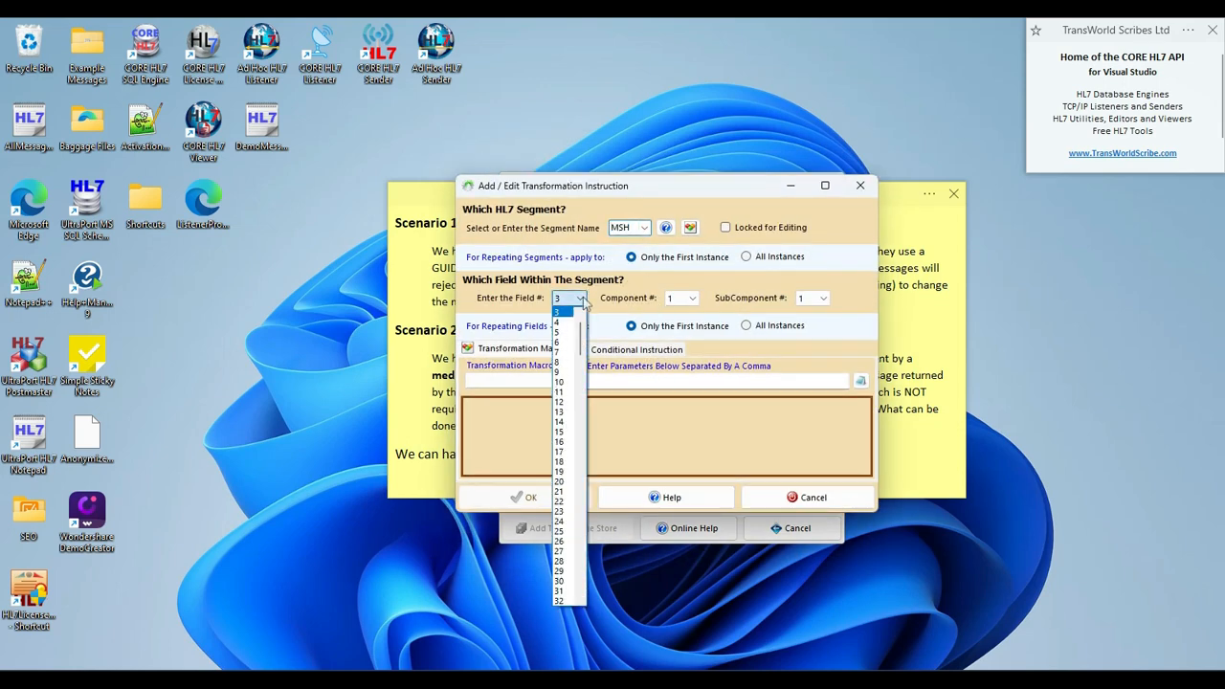
pyautogui.click(563, 372)
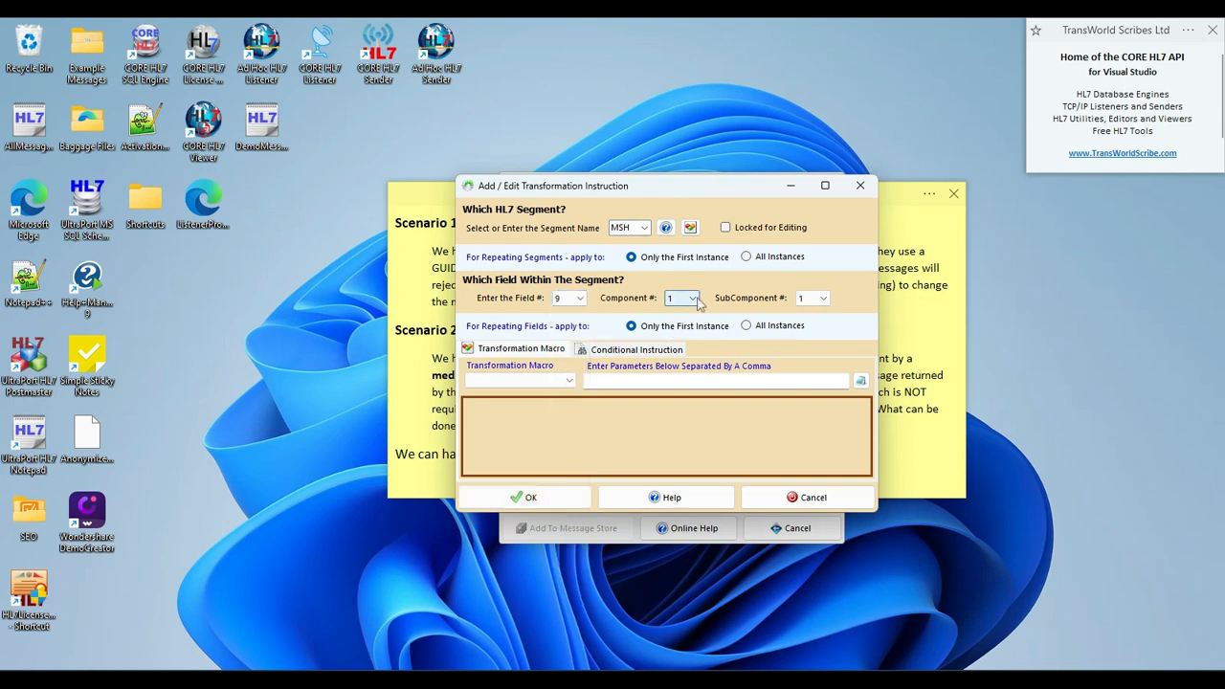
pyautogui.click(698, 303)
pyautogui.click(675, 337)
pyautogui.click(820, 300)
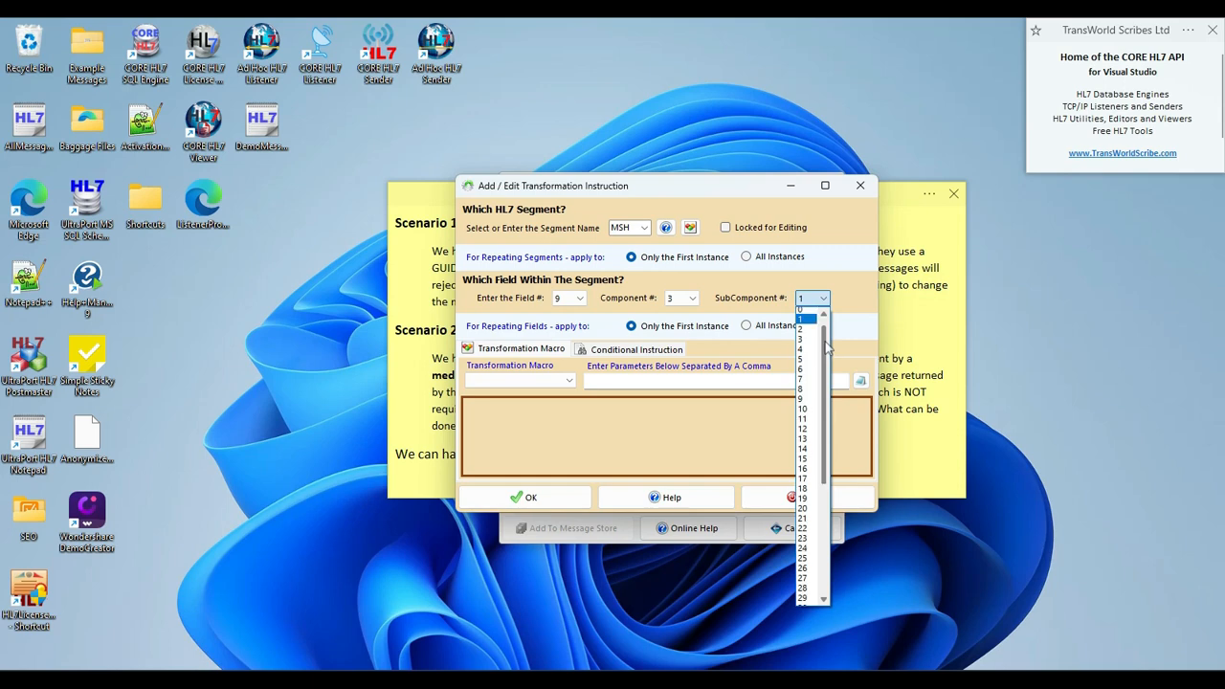
pyautogui.click(802, 312)
# Assign the StaticValue macro with the value ACK to the MSH 9.3 transformation instruction.
pyautogui.click(545, 381)
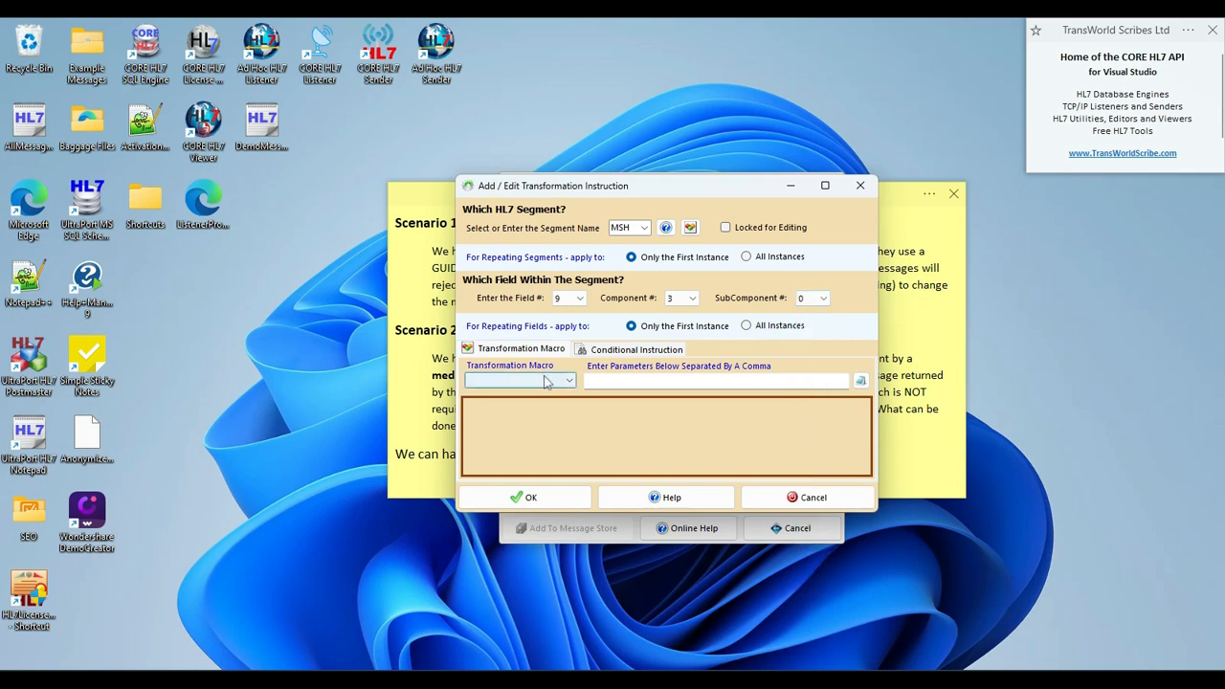
pyautogui.click(512, 659)
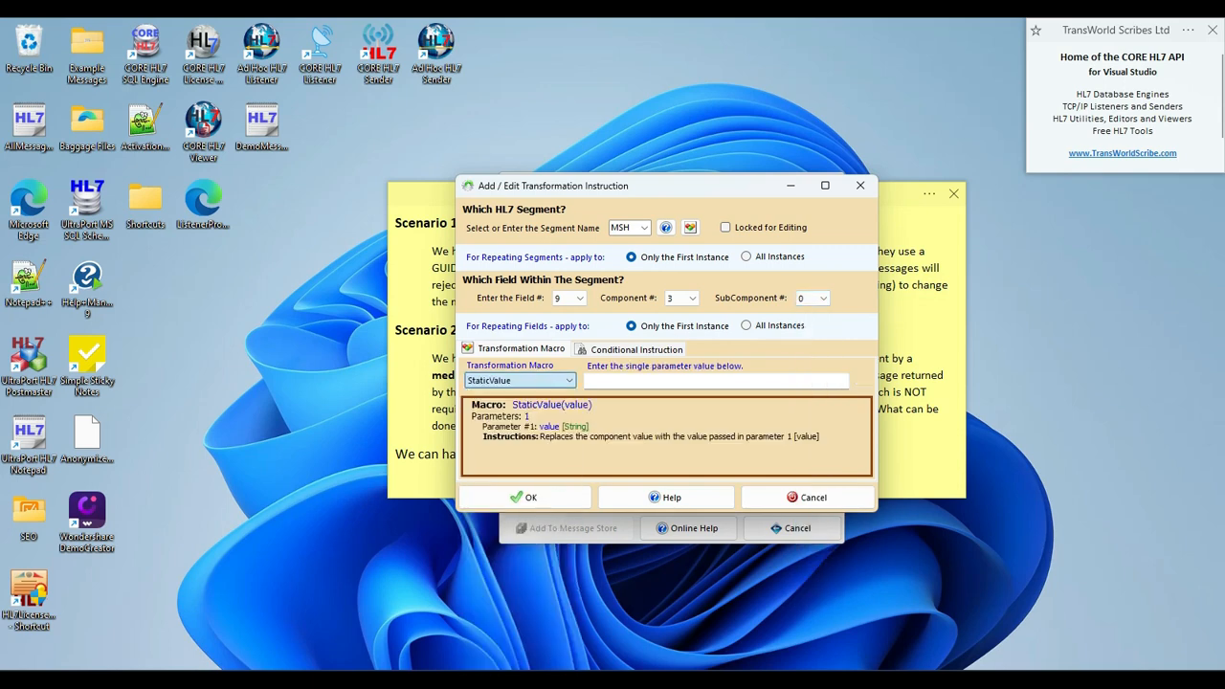
pyautogui.click(606, 380)
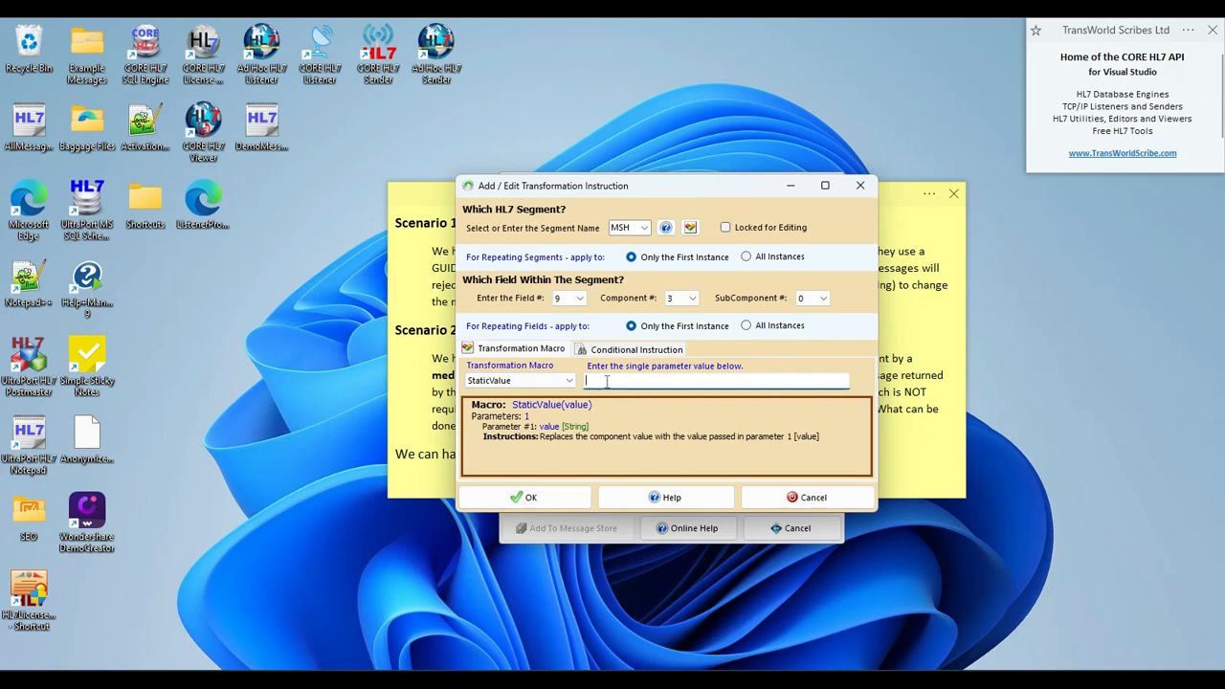
pyautogui.write('ACK')
# Restrict the transformation instruction to the condition Value Is Empty and save the instruction.
pyautogui.click(618, 350)
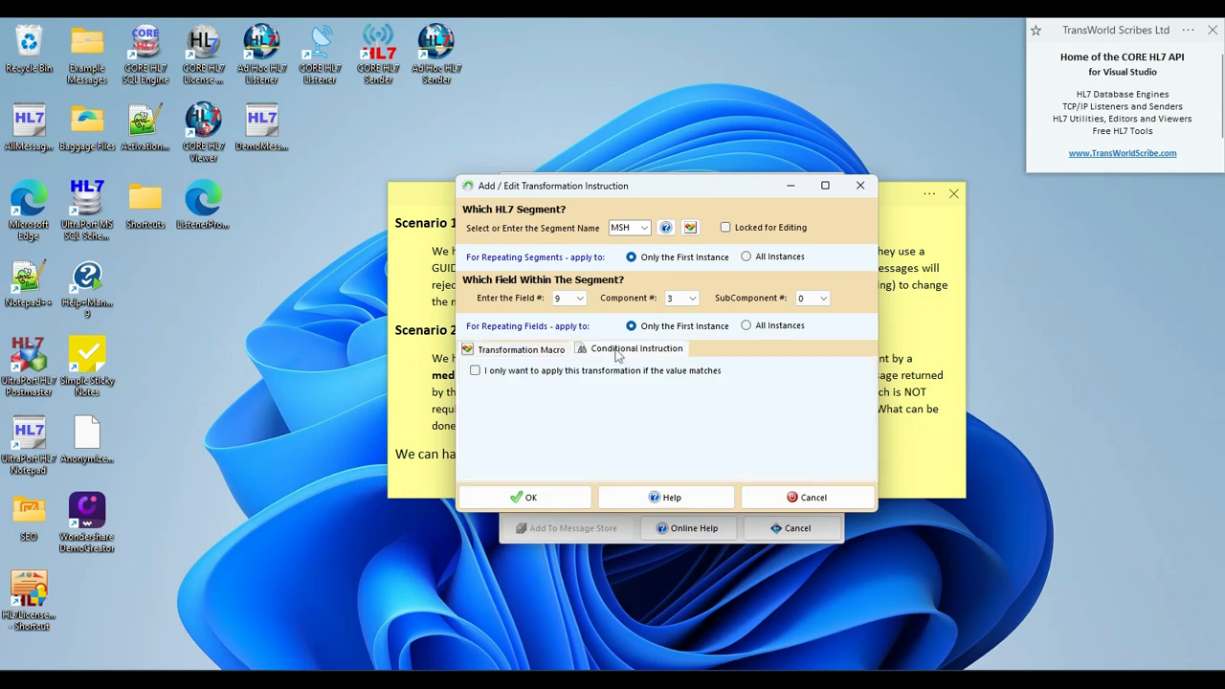
pyautogui.click(474, 372)
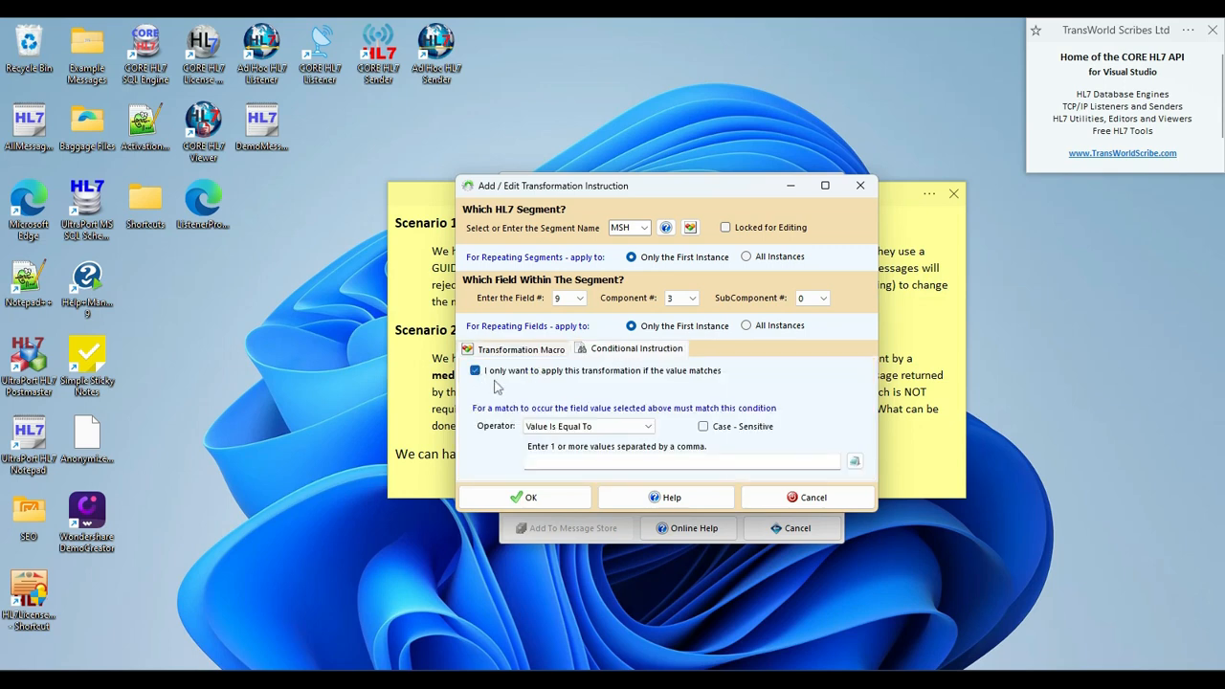
pyautogui.click(598, 426)
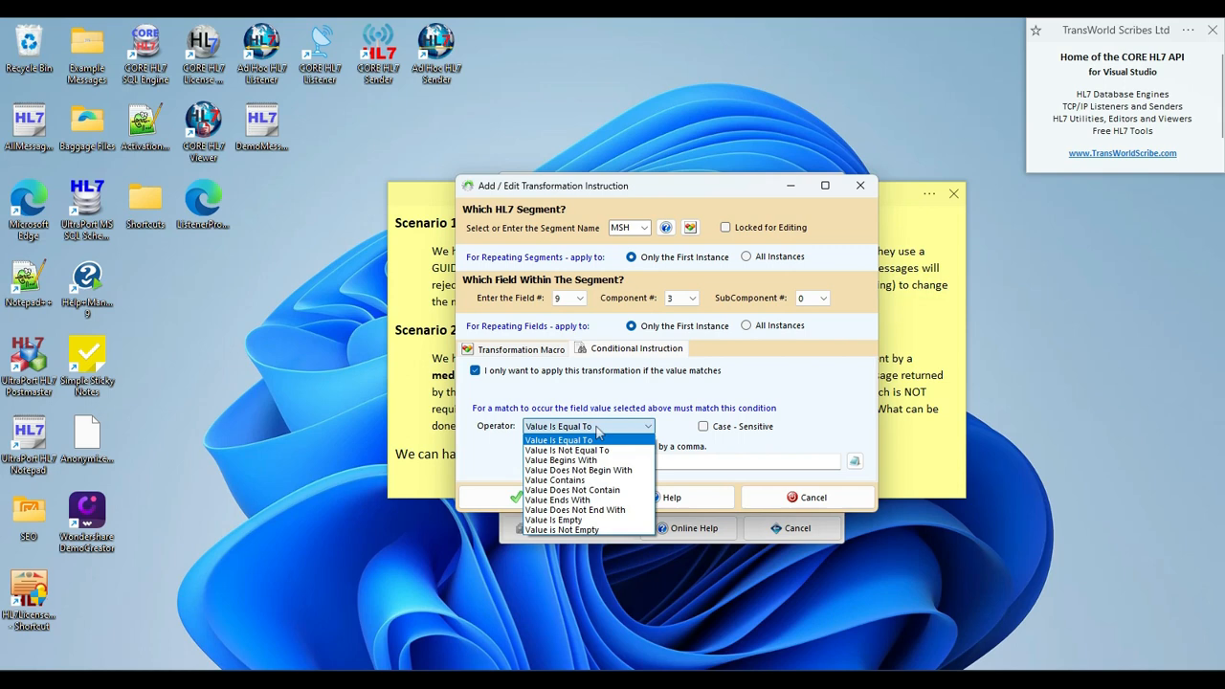
pyautogui.click(555, 520)
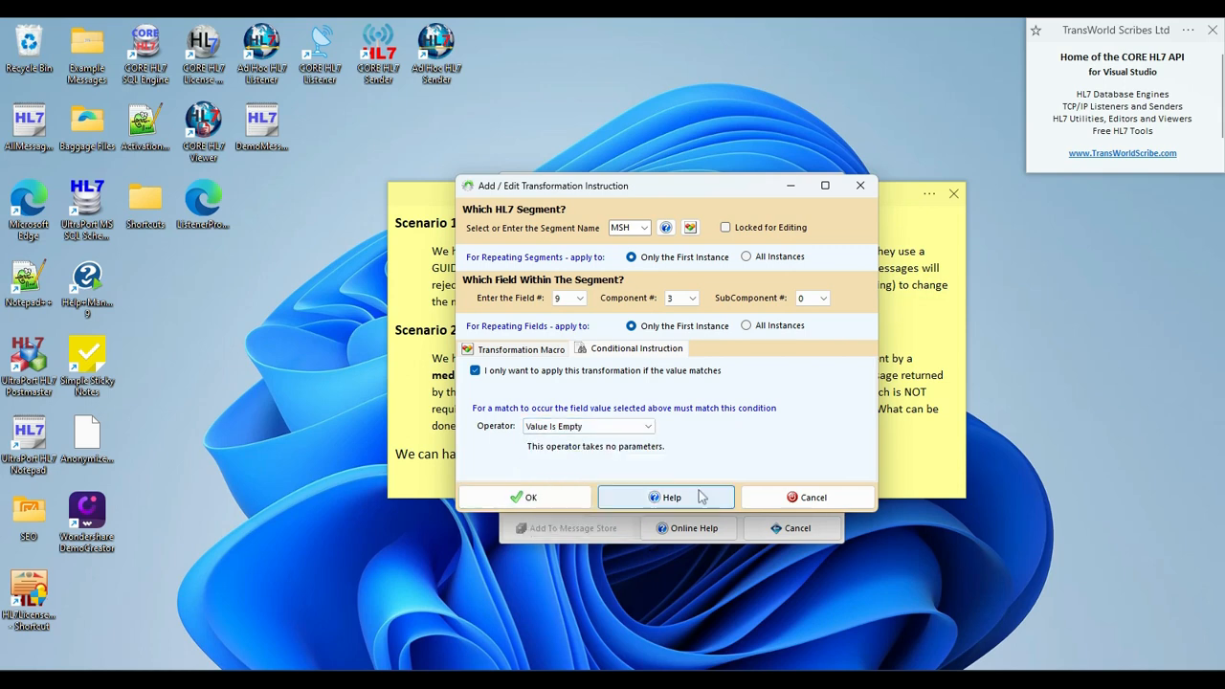
pyautogui.click(532, 499)
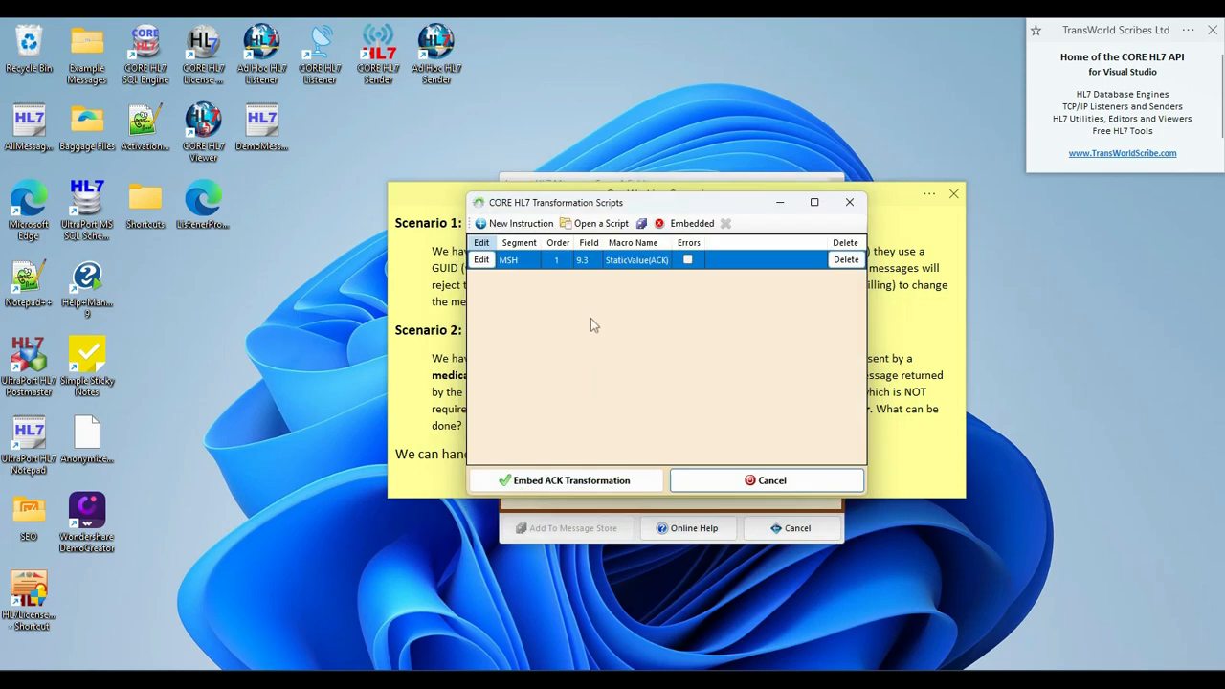
# Embed the ACK transformation in the Kaitaia Hospital profile, save it, and start the profile's private service.
pyautogui.click(558, 484)
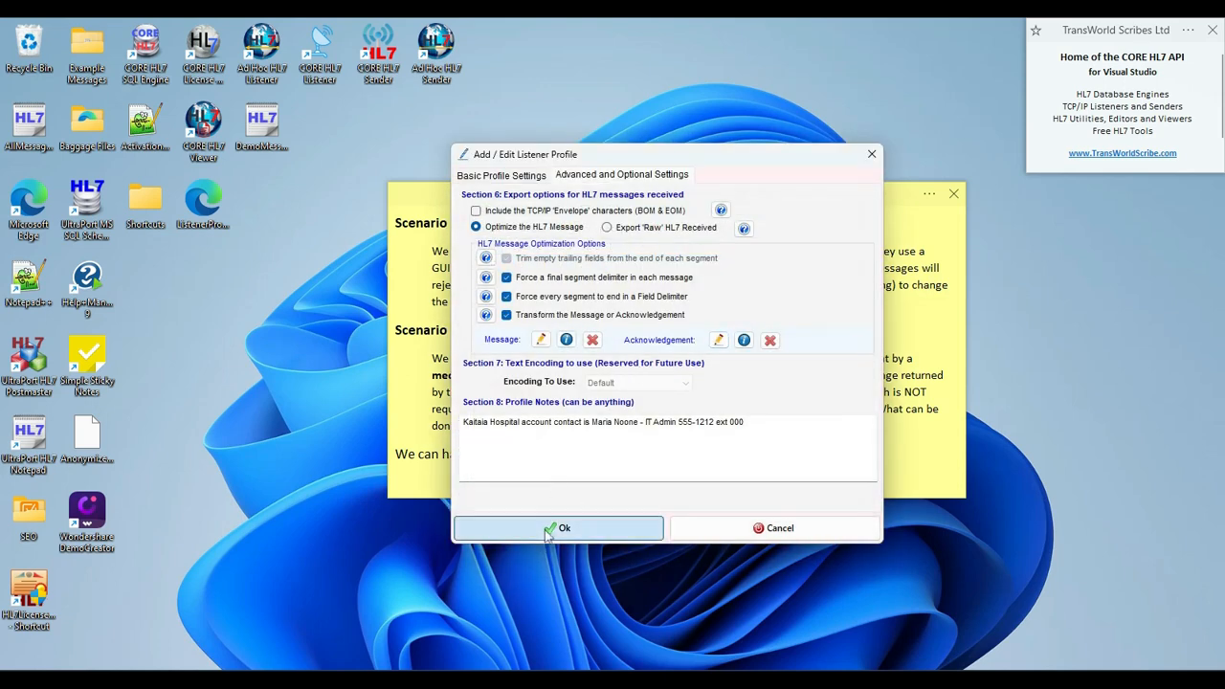
pyautogui.click(558, 528)
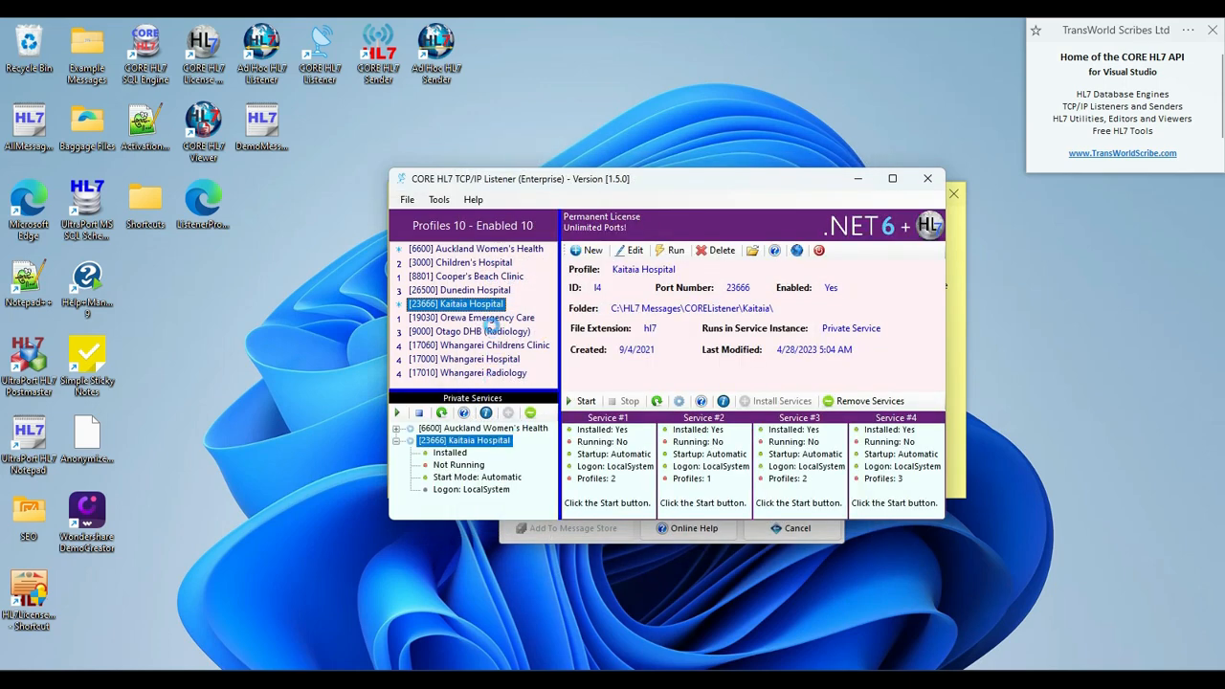
pyautogui.rightClick(478, 445)
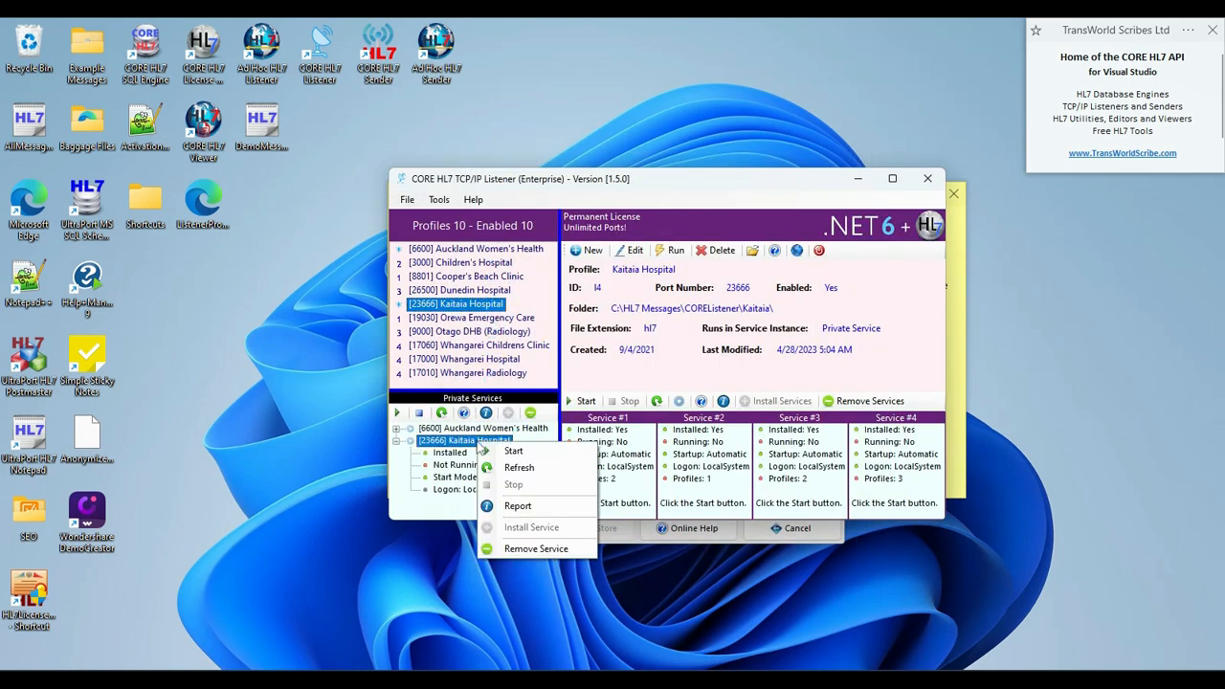
pyautogui.click(514, 451)
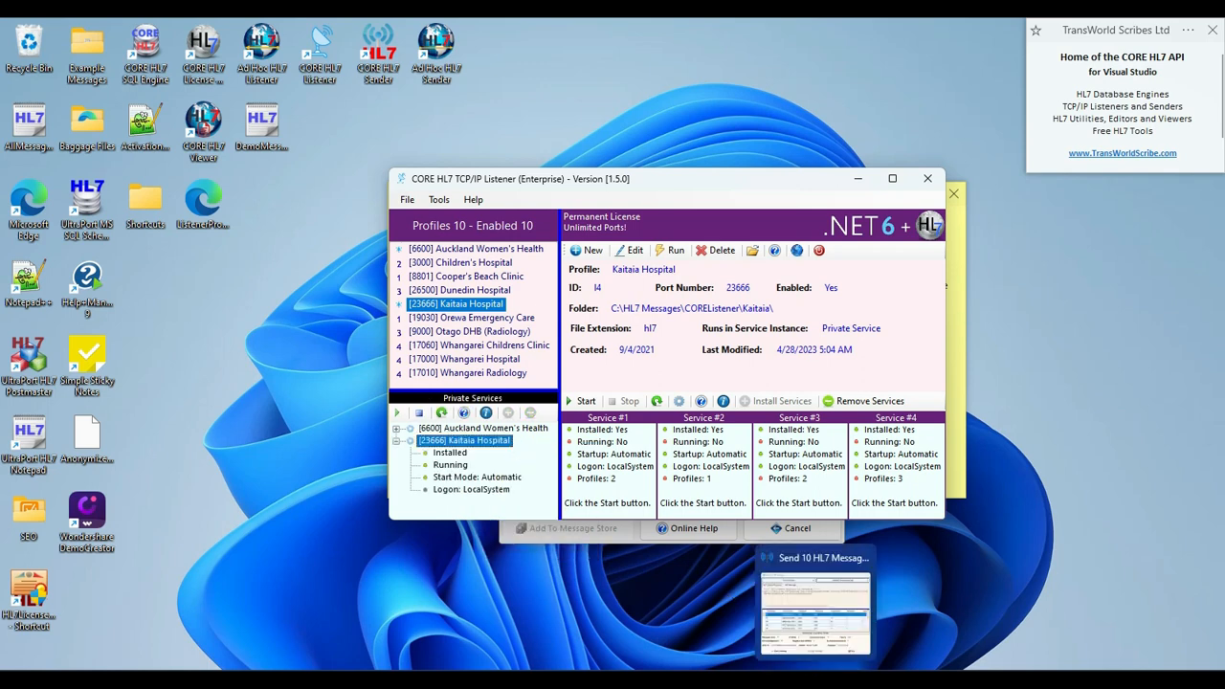
# Switch to the HL7 sender's detailed results and check MSH field 9 in the existing listener response for message #1.
pyautogui.click(817, 588)
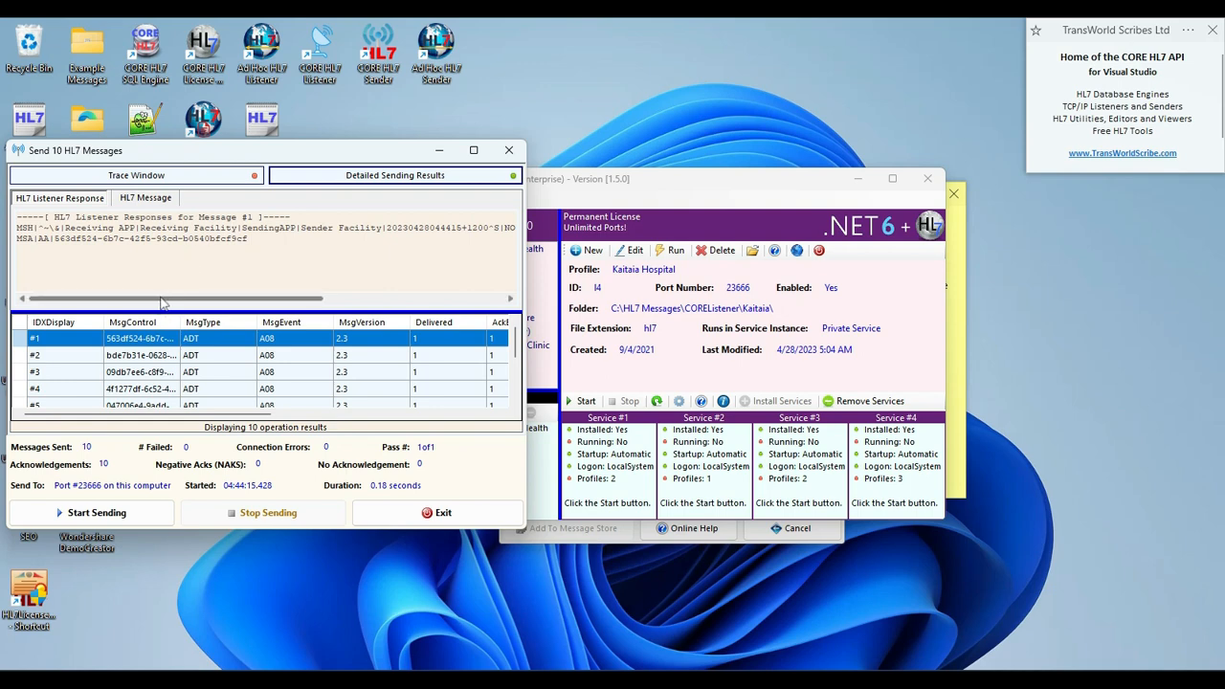
pyautogui.hscroll(3, 162, 302)
pyautogui.moveTo(187, 305); pyautogui.dragTo(281, 314)
pyautogui.moveTo(367, 226); pyautogui.dragTo(399, 228)
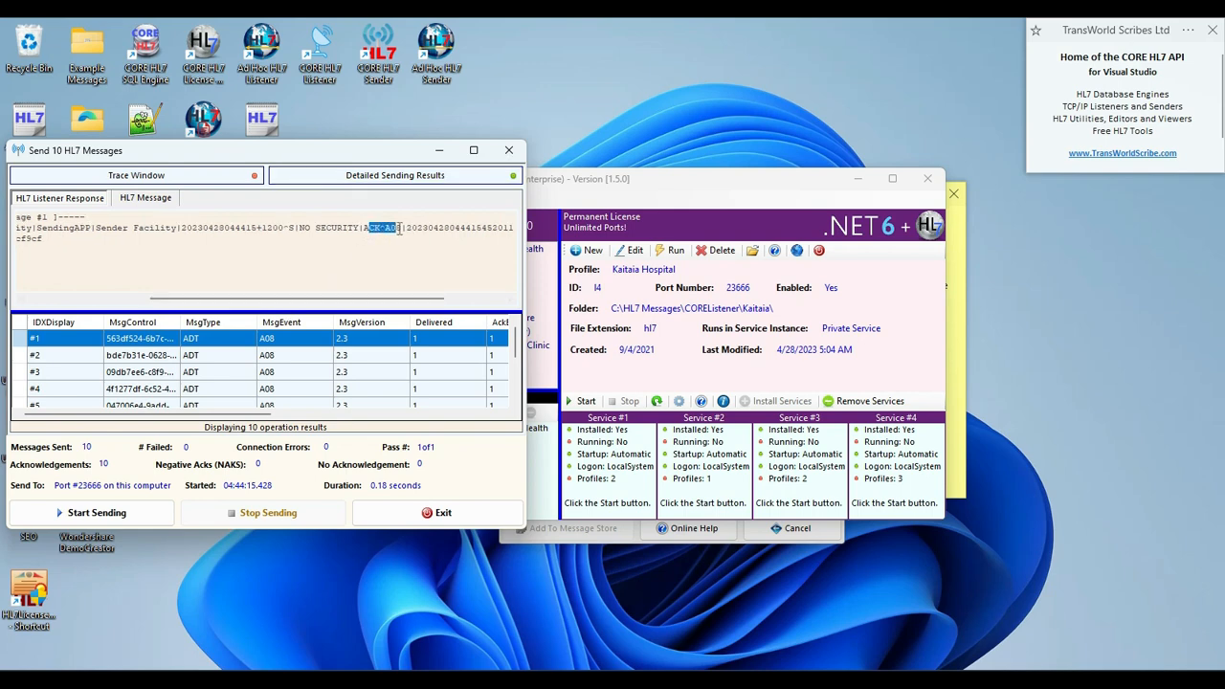
pyautogui.click(398, 228)
pyautogui.moveTo(382, 302); pyautogui.dragTo(260, 300)
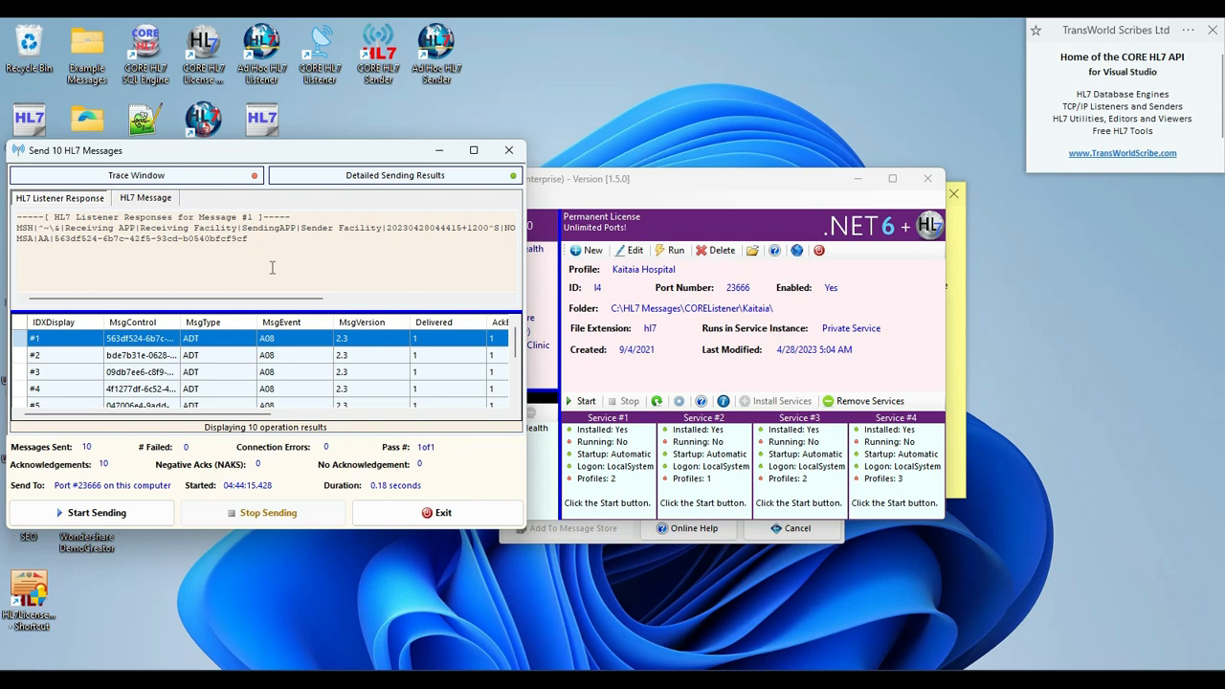
# Send the 10 HL7 messages again and check MSH 9.3 in the listener response for message #1.
pyautogui.click(136, 521)
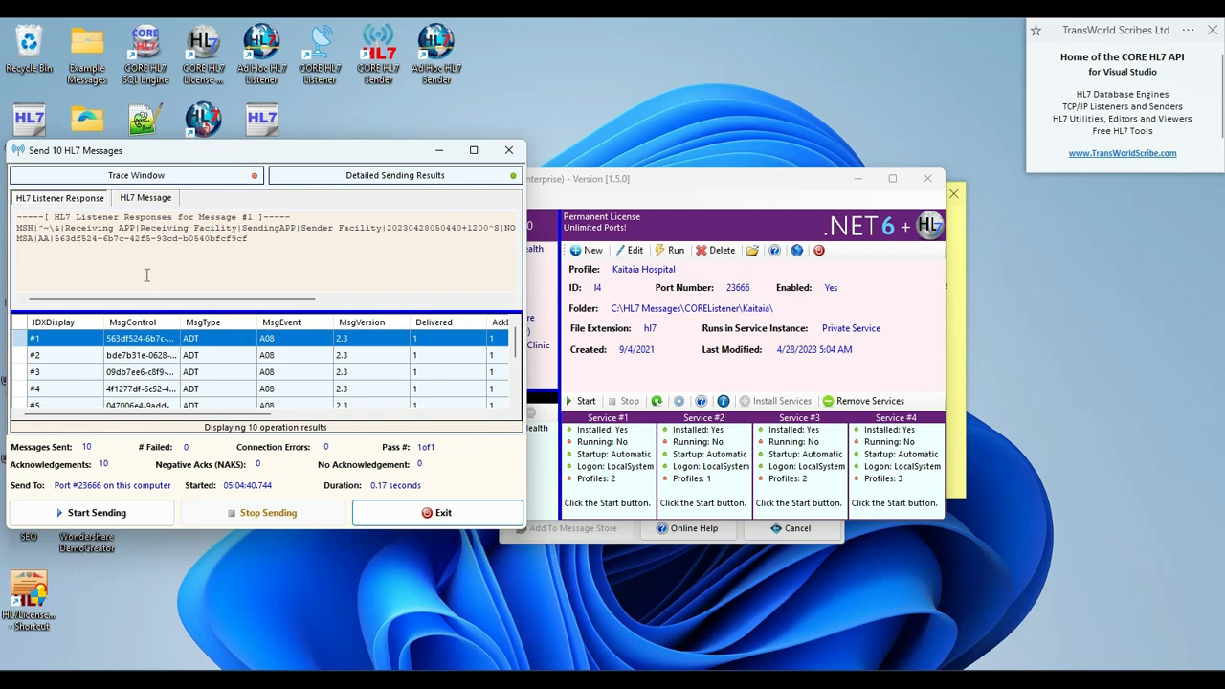
pyautogui.moveTo(148, 299); pyautogui.dragTo(285, 308)
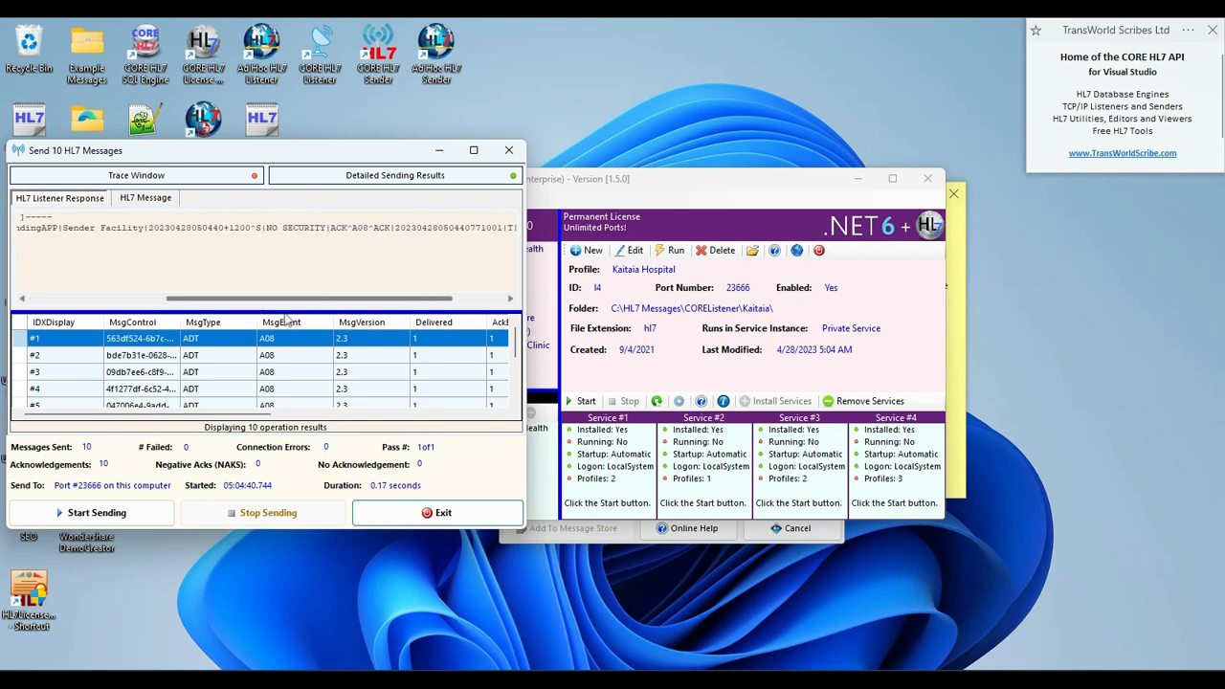
pyautogui.doubleClick(375, 229)
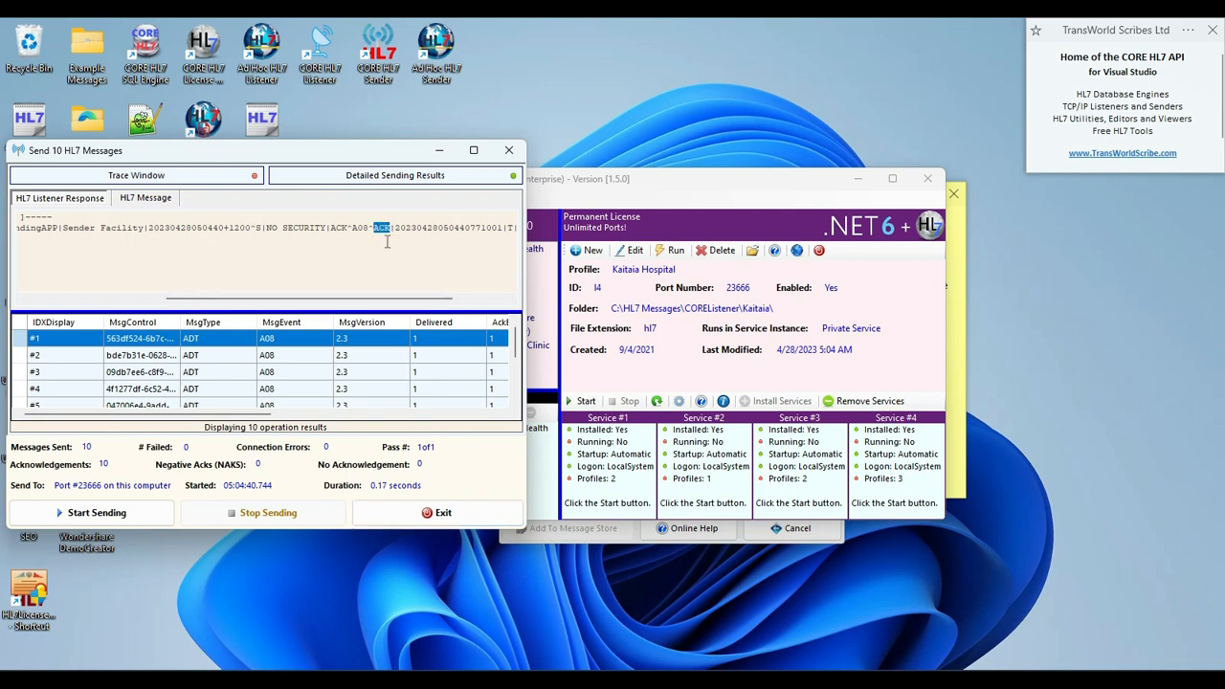
# Switch to the CORE HL7 Viewer's folder import and set the starting folder to C:\HL7 Messages\COREListener\Kaitaia\Traffic\.
pyautogui.click(849, 679)
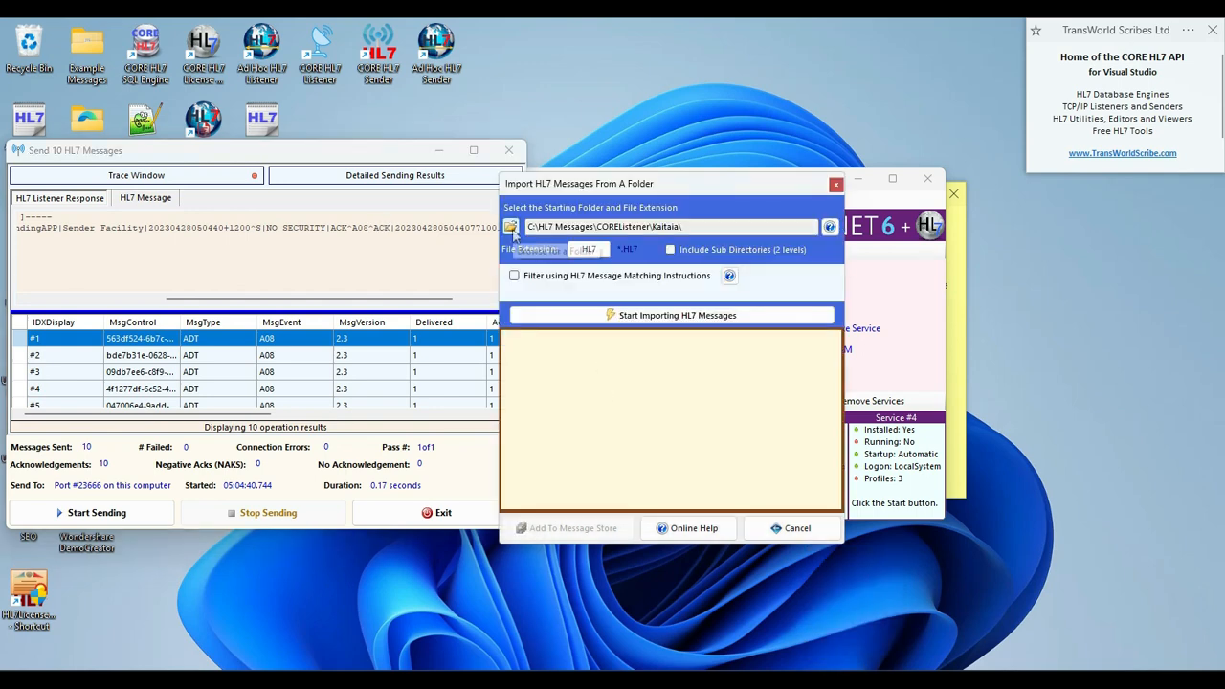
pyautogui.click(510, 226)
pyautogui.moveTo(753, 328); pyautogui.dragTo(752, 387)
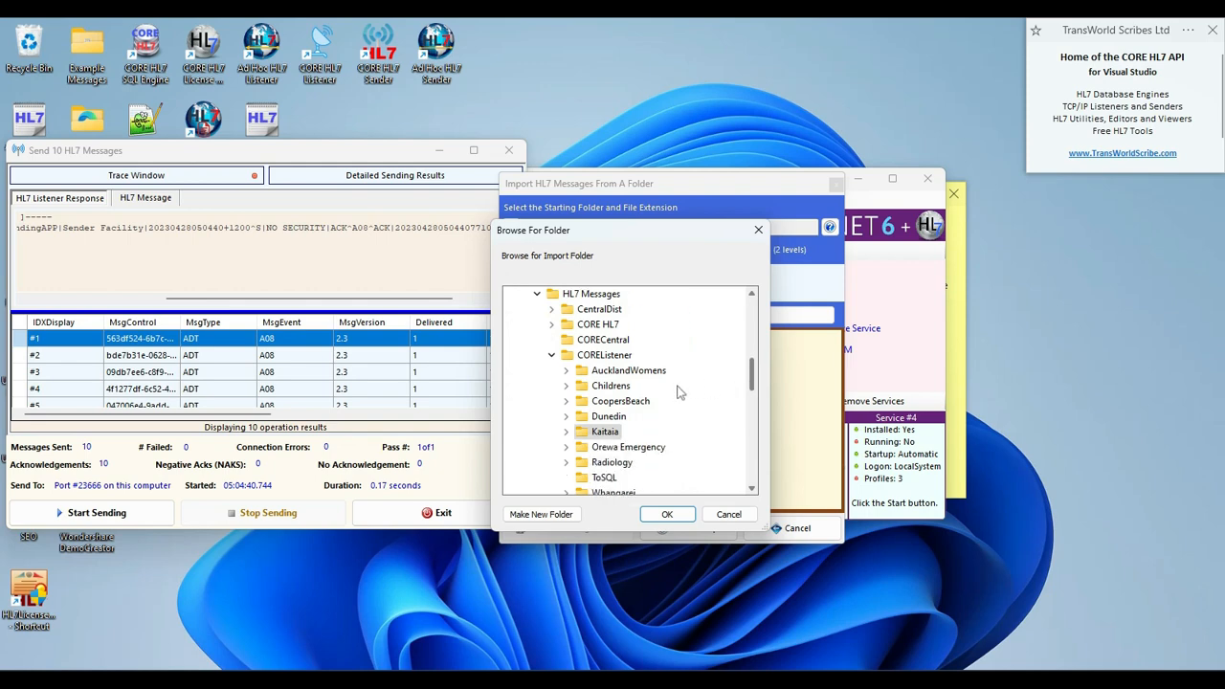
pyautogui.click(565, 432)
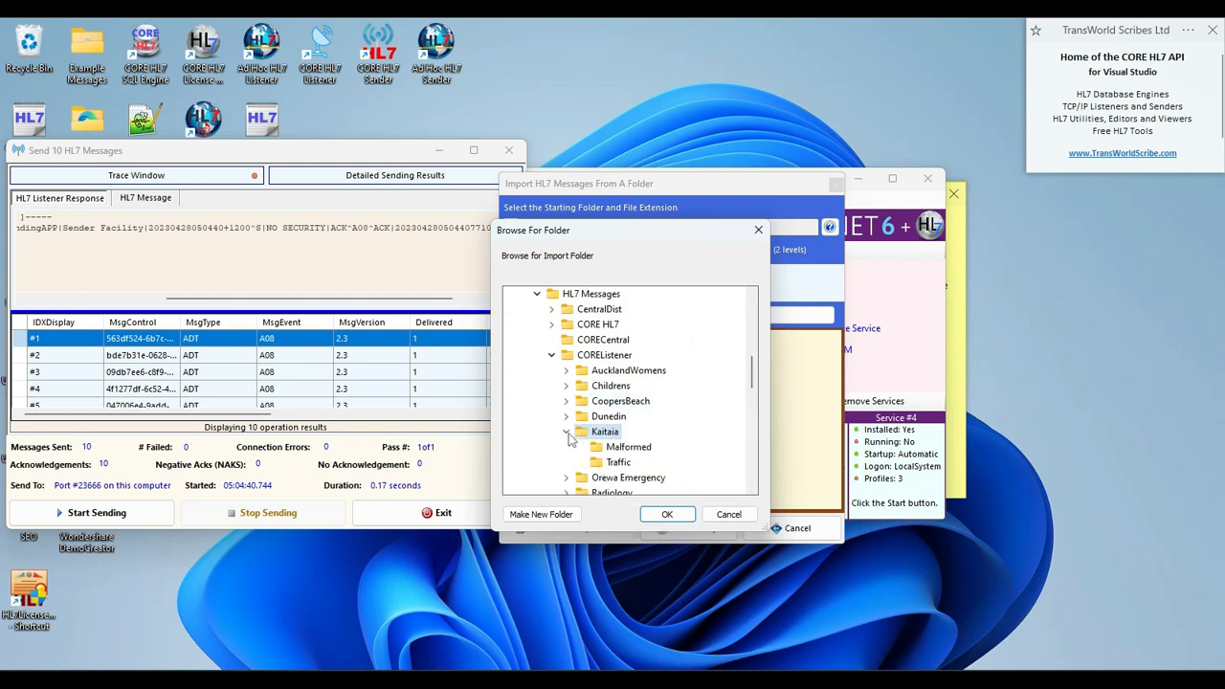
pyautogui.click(617, 462)
pyautogui.click(667, 515)
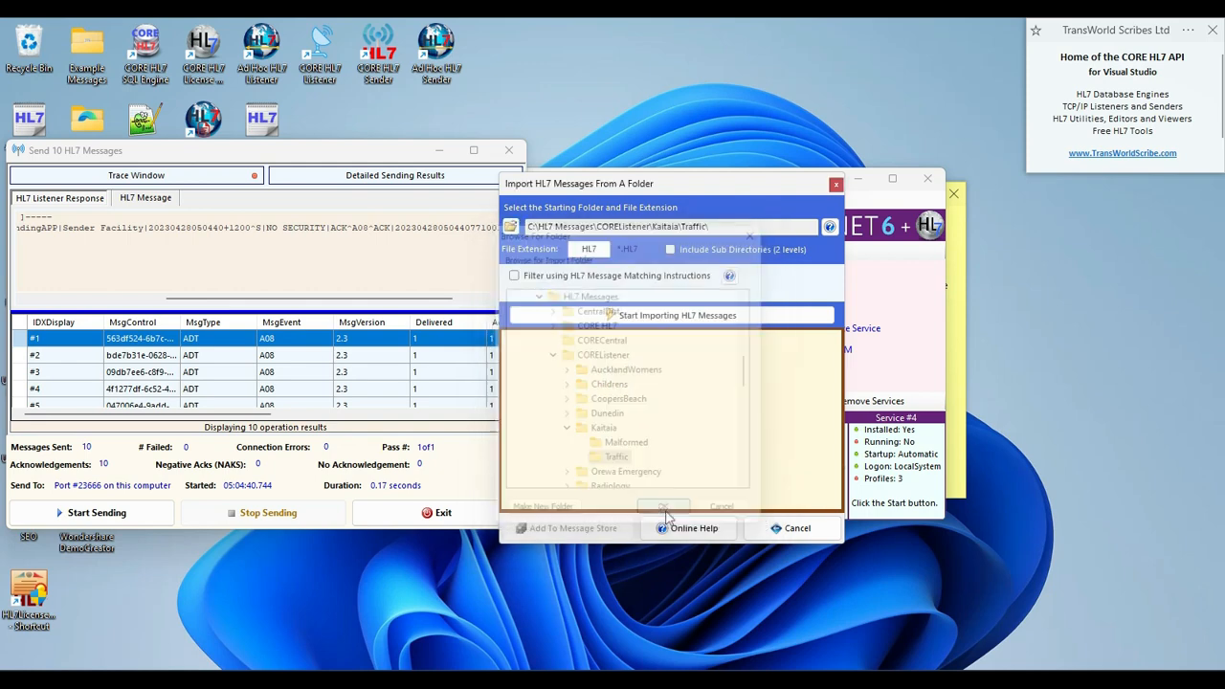
# Import the HL7 messages from the Traffic folder and add them to the message store.
pyautogui.click(603, 316)
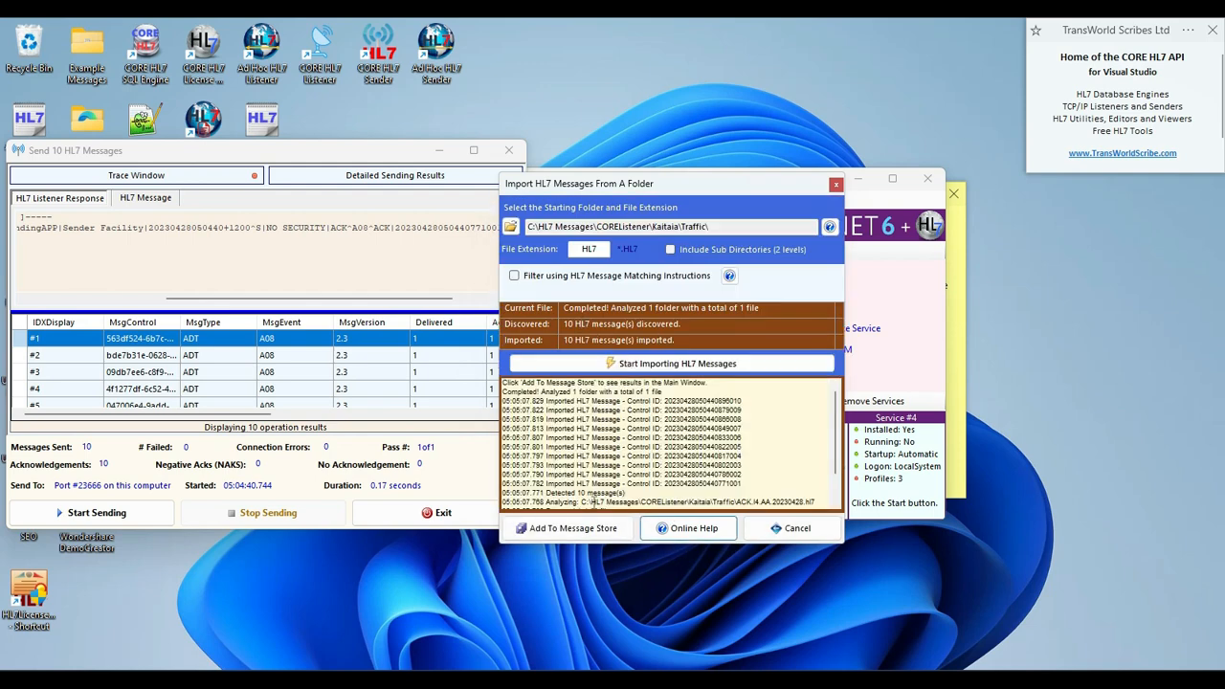
pyautogui.click(579, 528)
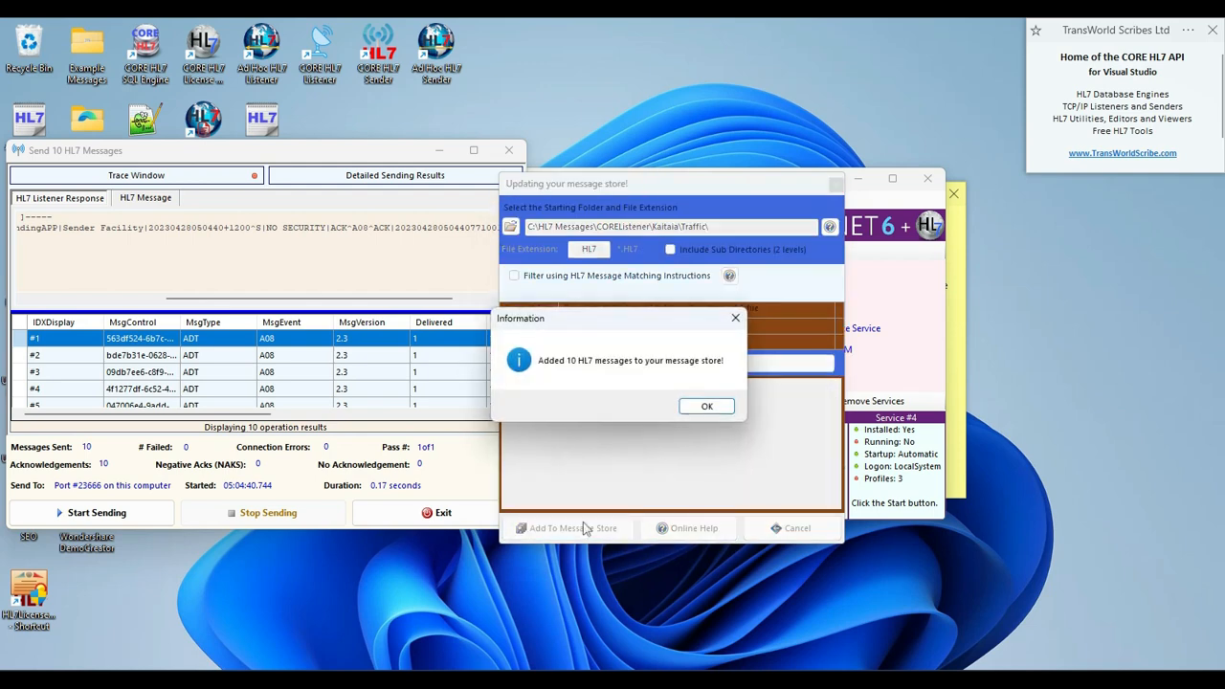
pyautogui.click(699, 407)
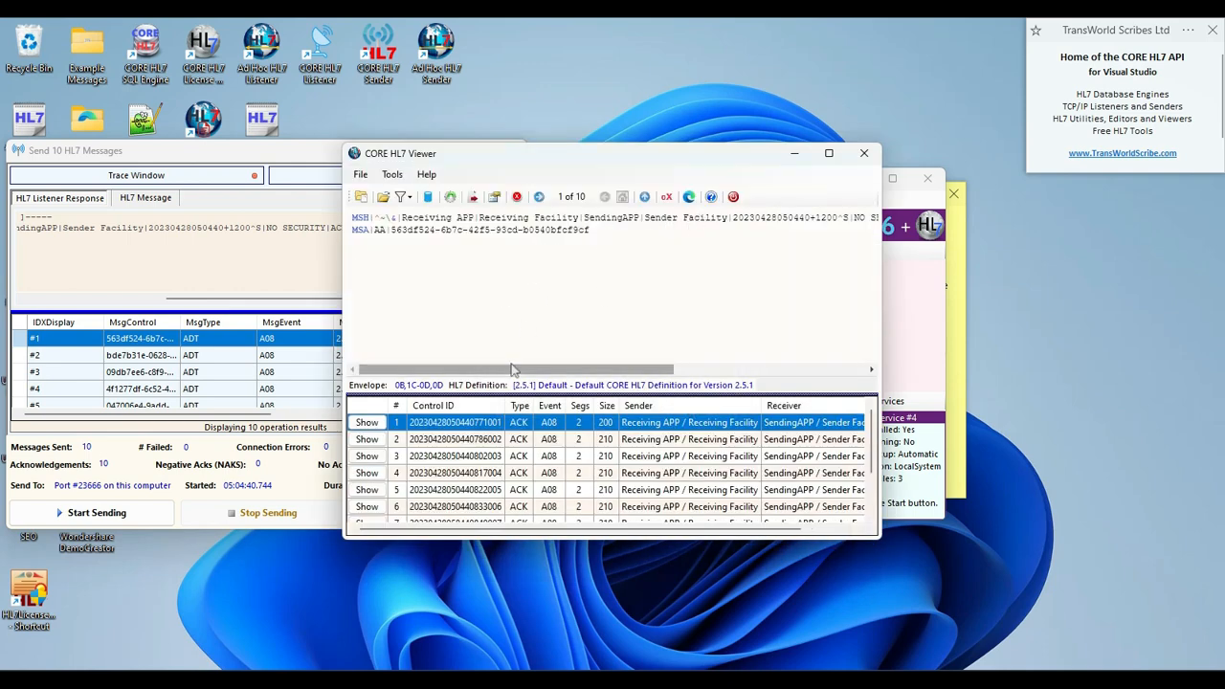
# Look through the first six imported acknowledgements in the viewer, and return to the CORE HL7 TCP/IP Listener.
pyautogui.moveTo(506, 370); pyautogui.dragTo(410, 368)
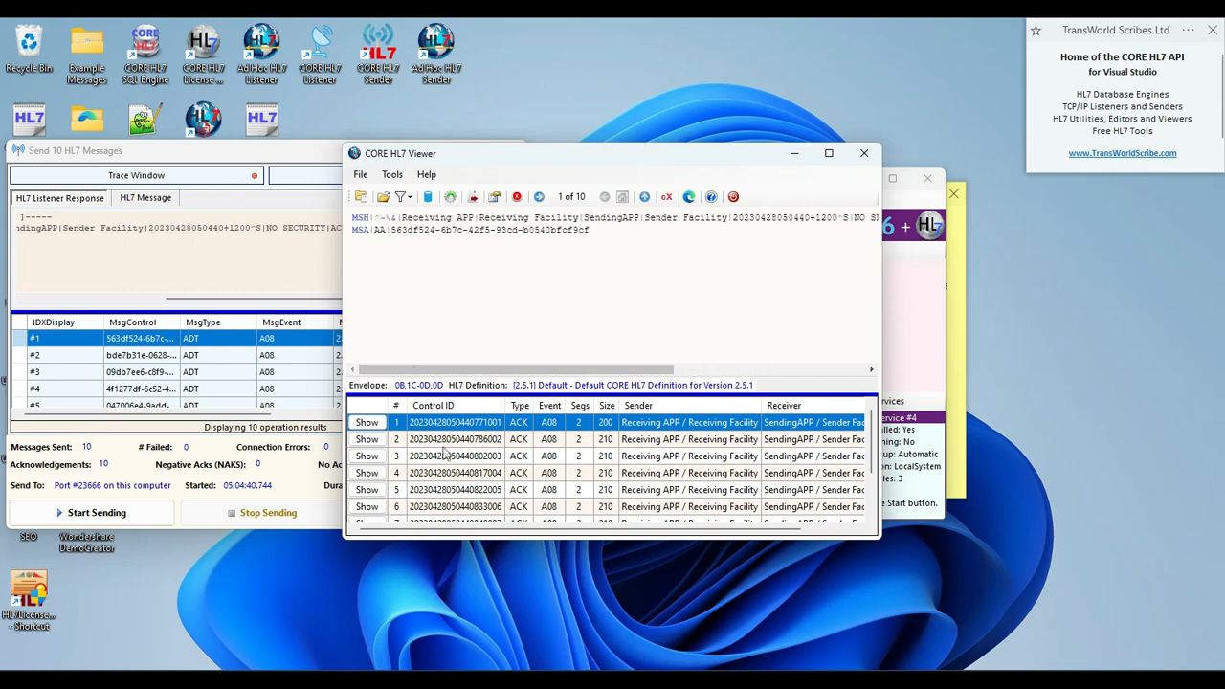
pyautogui.click(446, 456)
pyautogui.click(446, 475)
pyautogui.click(451, 489)
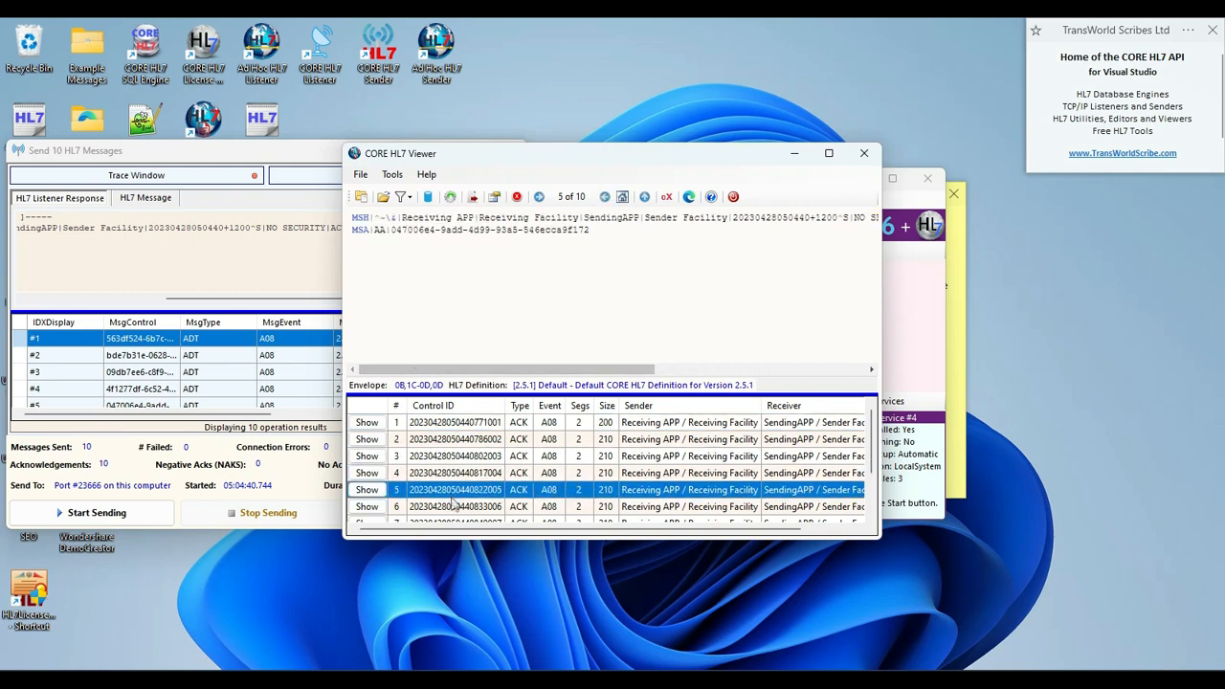
pyautogui.click(454, 507)
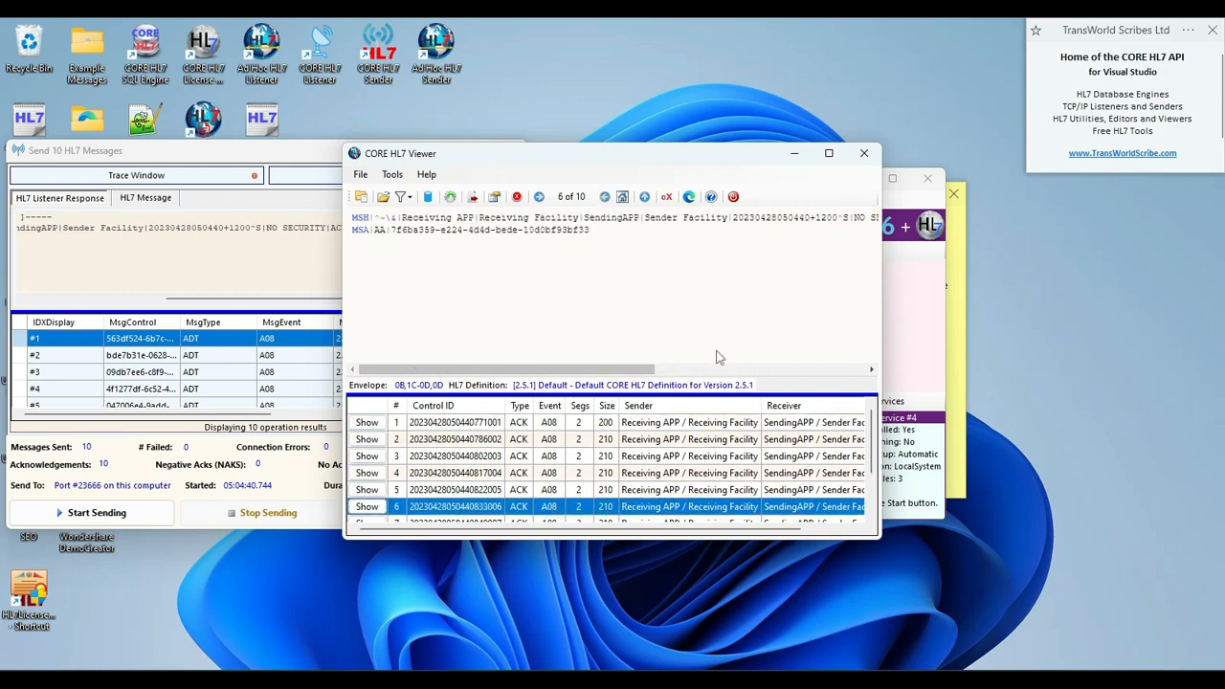
pyautogui.click(892, 324)
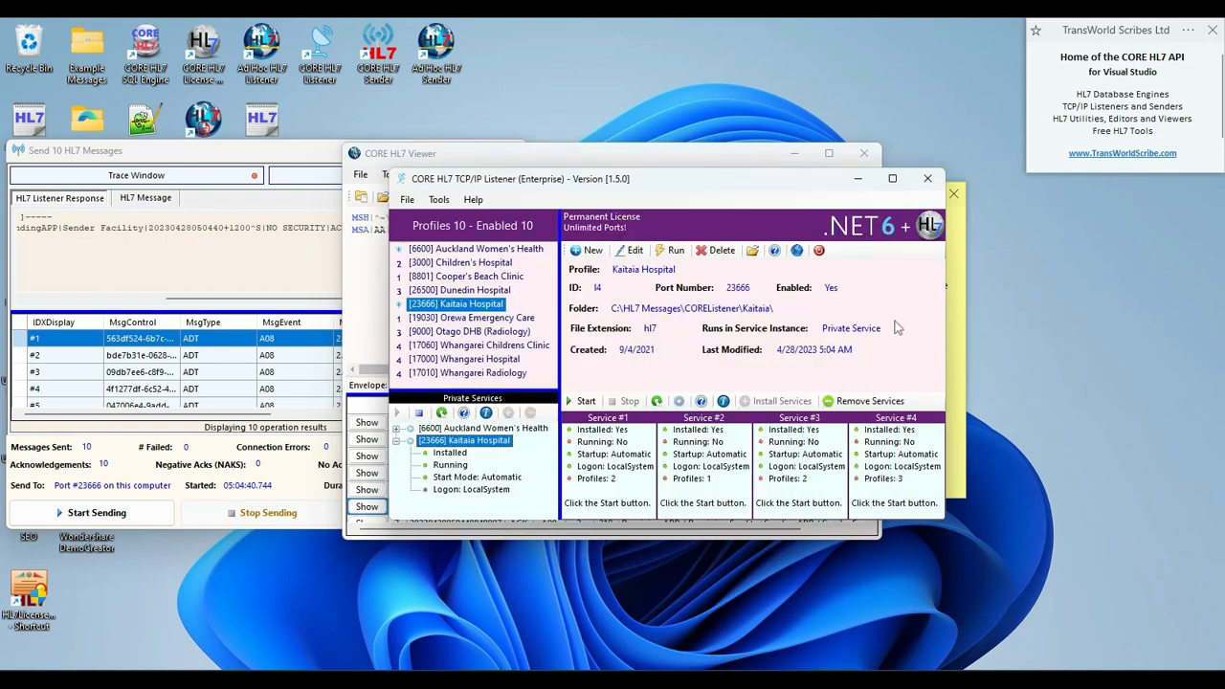